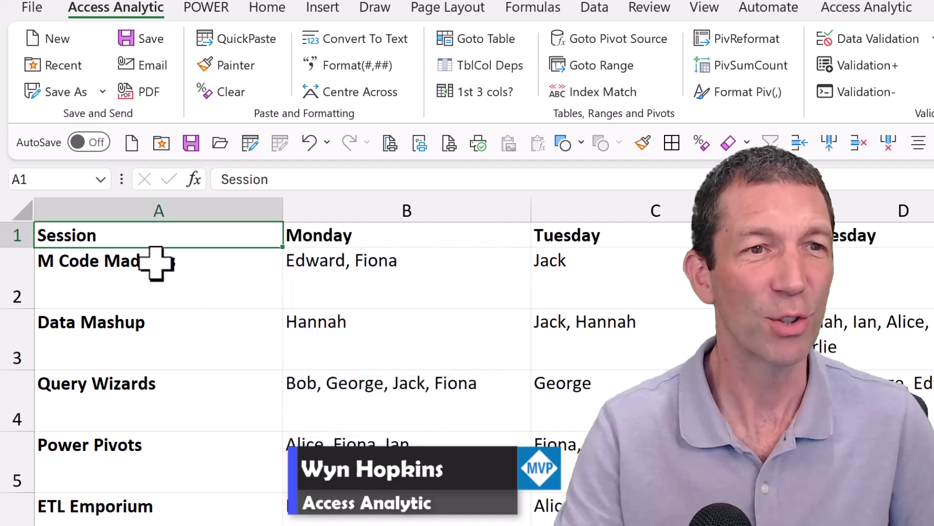
Trace George's Query Wizards bookings on Monday, Tuesday and Thursday in the schedule grid.
{"action": "left_click_drag", "start_coordinate": [156, 261], "coordinate": [156, 525]}
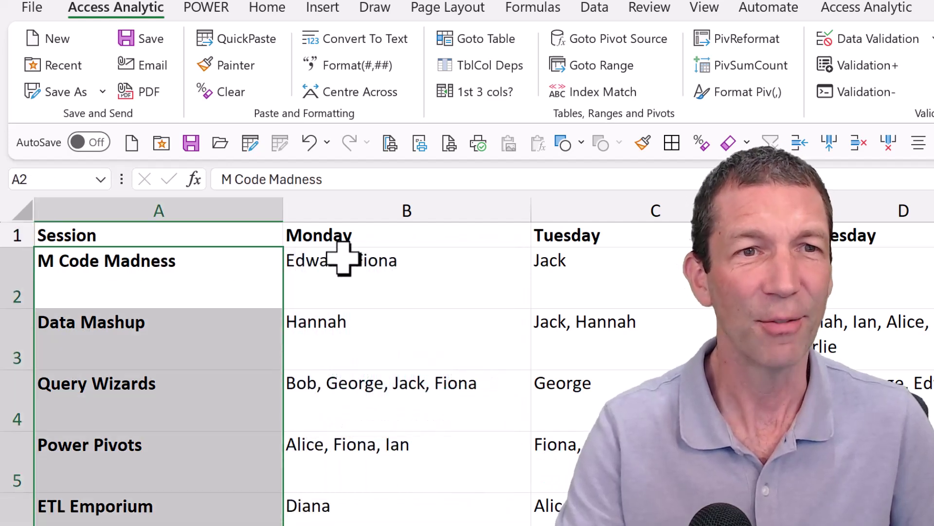
{"action": "left_click_drag", "start_coordinate": [357, 242], "coordinate": [932, 235]}
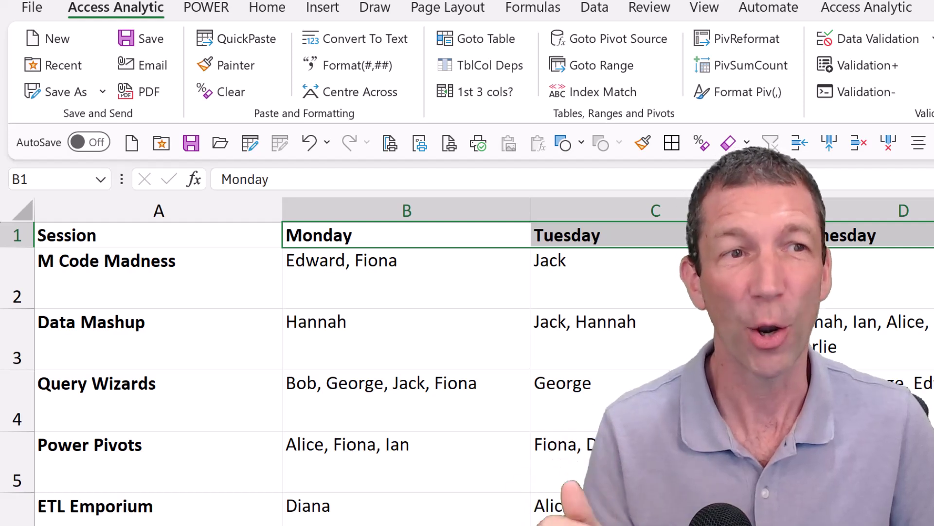
{"action": "left_click", "coordinate": [155, 428]}
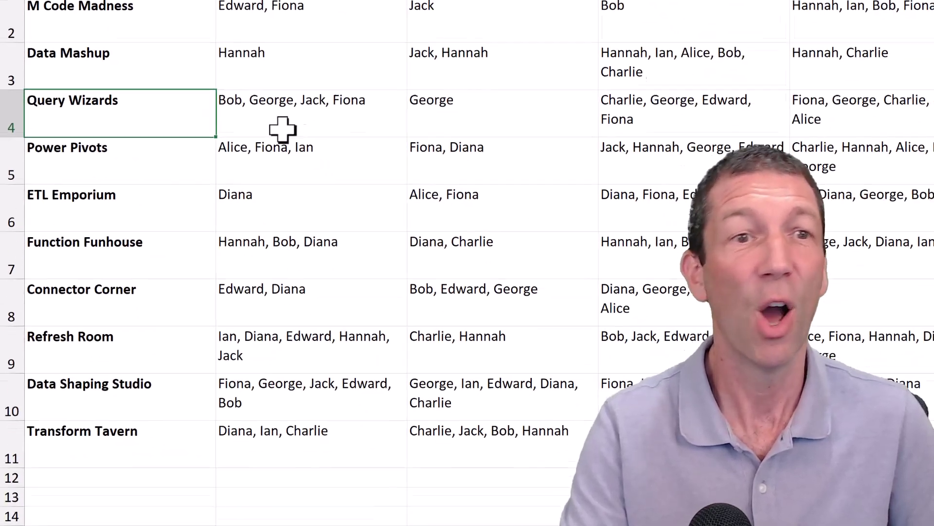
{"action": "left_click", "coordinate": [704, 416]}
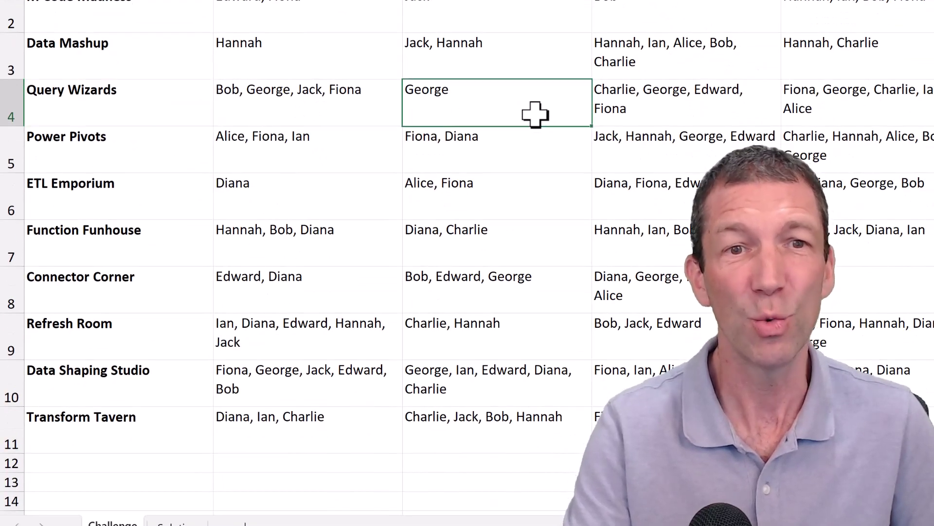
{"action": "left_click", "coordinate": [869, 101]}
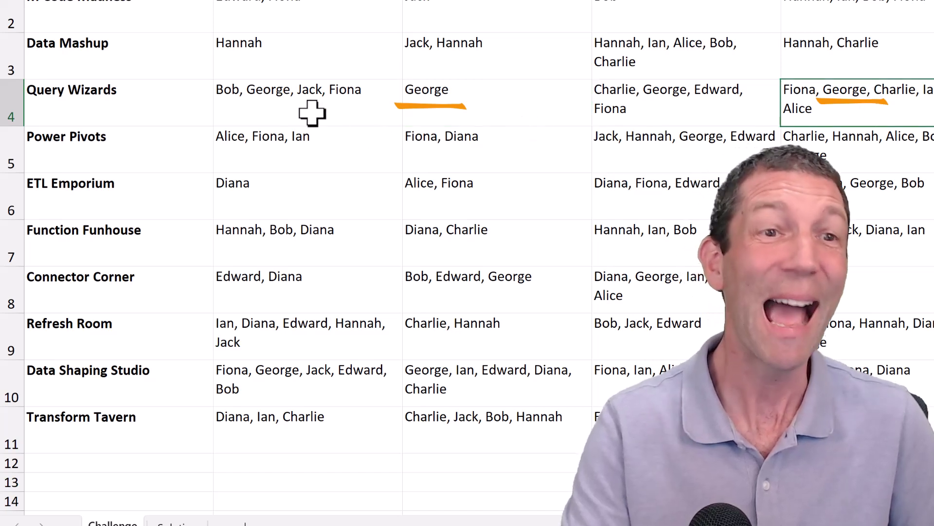
{"action": "left_click", "coordinate": [336, 99]}
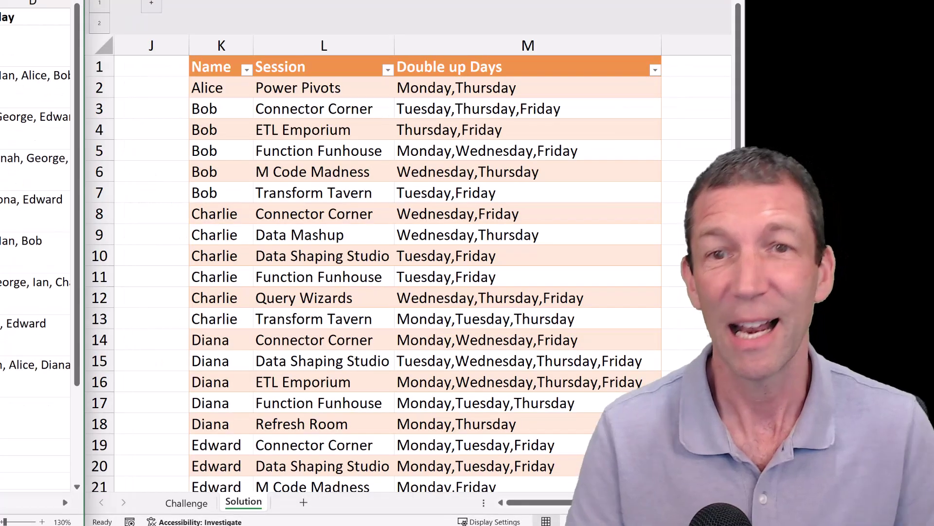
Review the target solution rows for Power Pivots, Alice, Charlie and George's four double-booked days.
{"action": "left_click", "coordinate": [236, 87]}
{"action": "left_click", "coordinate": [324, 90]}
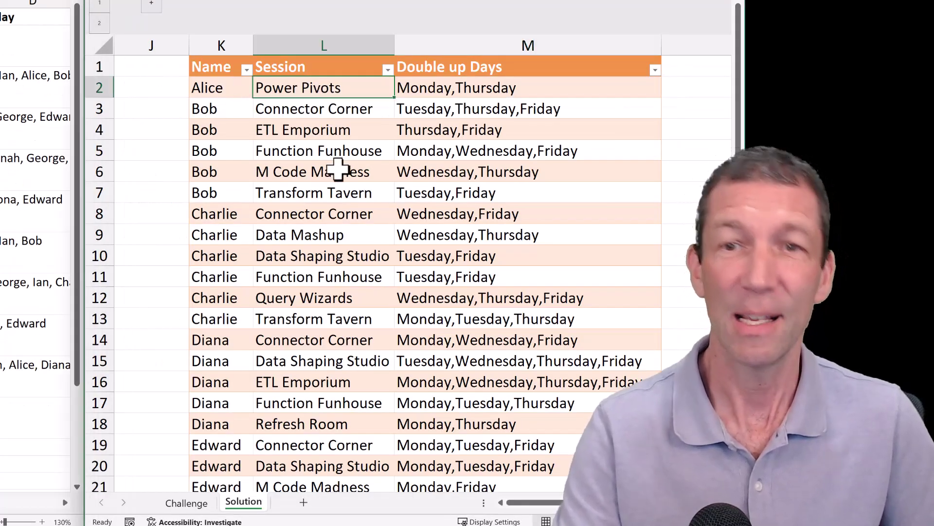
{"action": "left_click", "coordinate": [460, 88]}
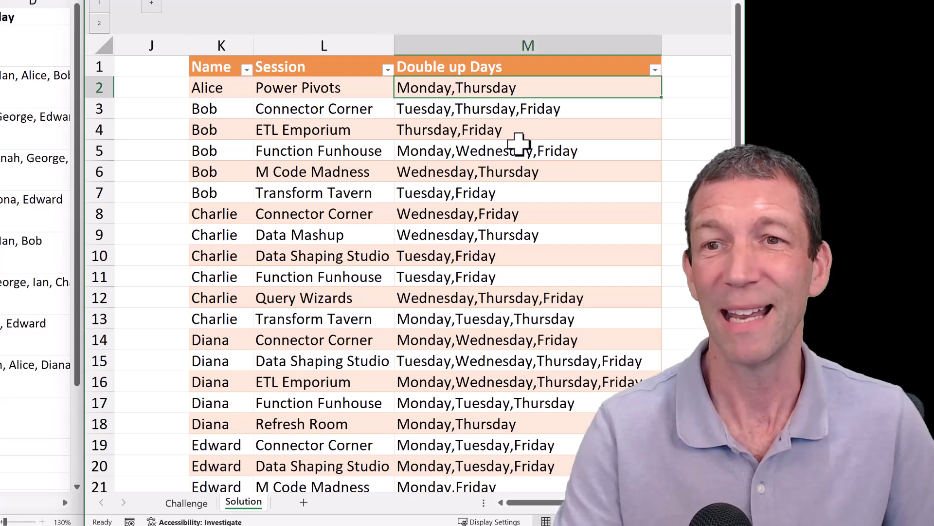
{"action": "left_click", "coordinate": [350, 297]}
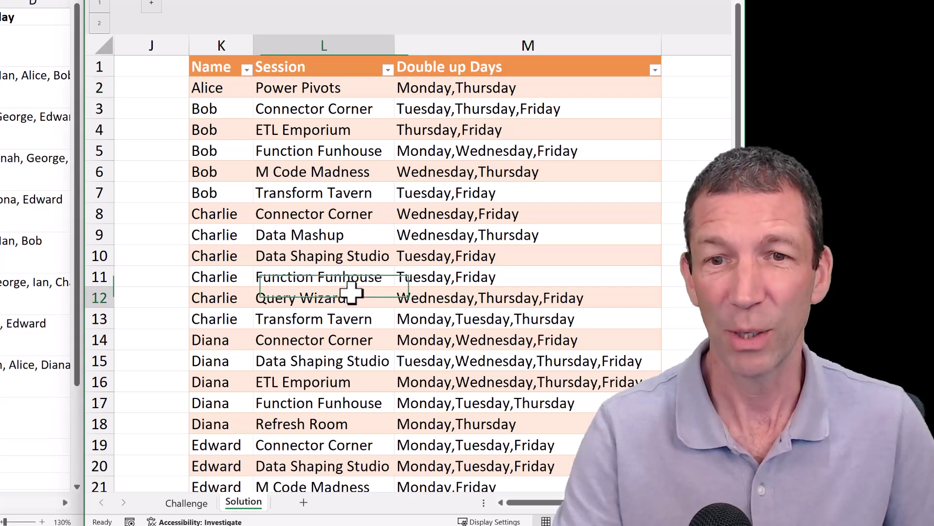
{"action": "scroll", "coordinate": [335, 339], "scroll_direction": "down", "scroll_amount": 3}
{"action": "scroll", "coordinate": [334, 339], "scroll_direction": "down", "scroll_amount": 6}
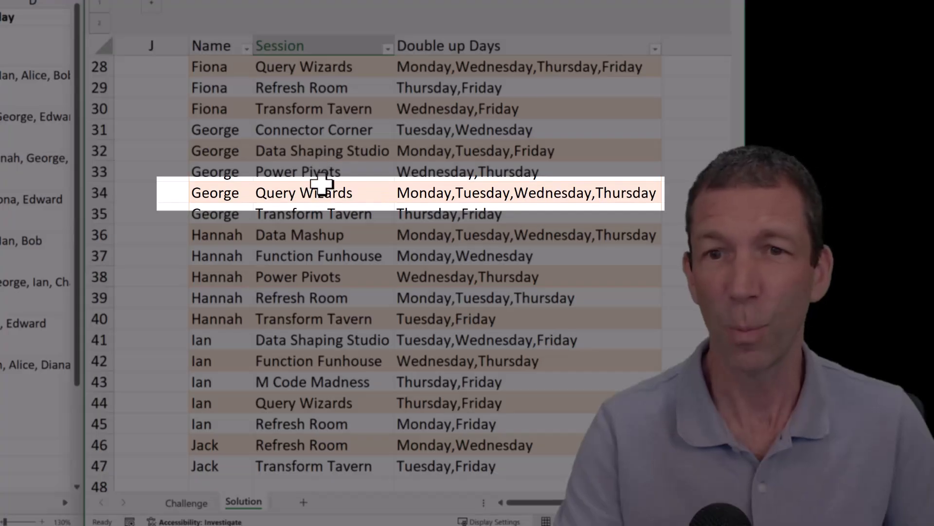
{"action": "left_click", "coordinate": [323, 194]}
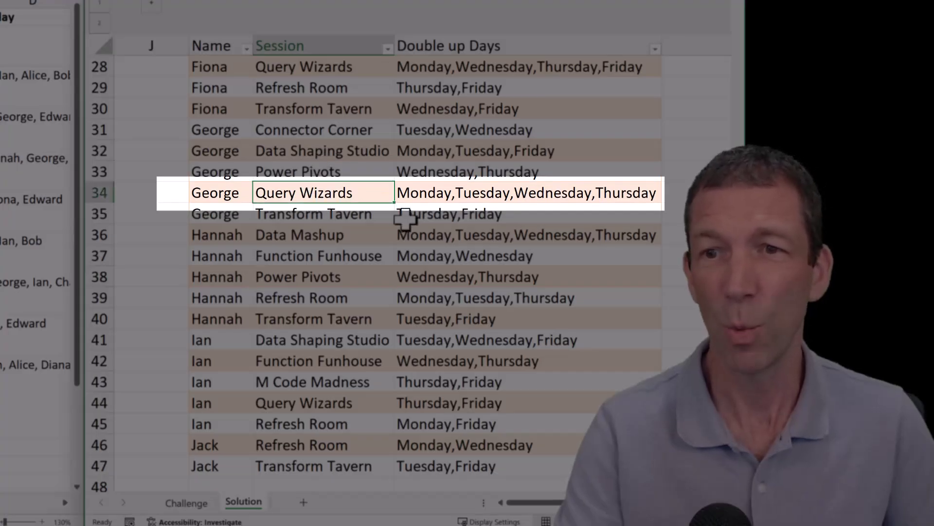
{"action": "left_click", "coordinate": [445, 192]}
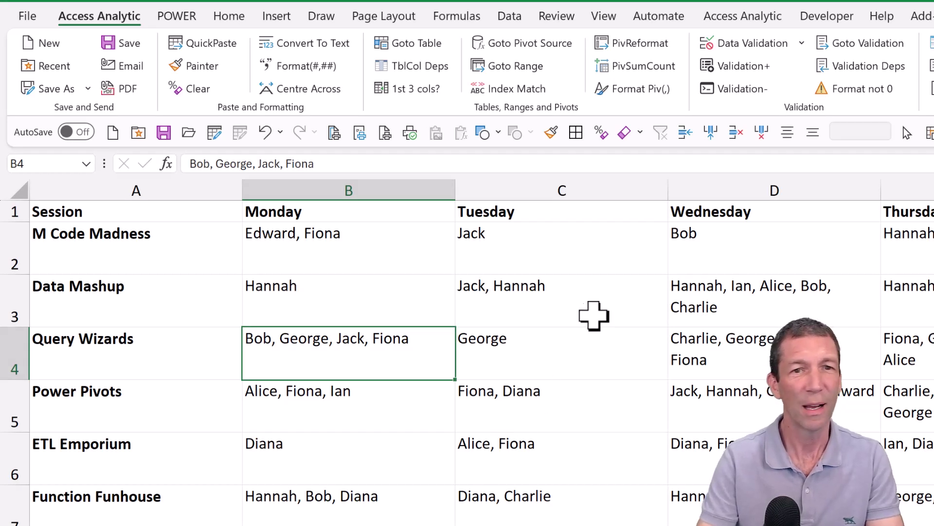
Trace the Data Mashup attendees on Tuesday, Wednesday and Thursday, including Hannah.
{"action": "left_click", "coordinate": [605, 302]}
{"action": "left_click", "coordinate": [739, 303]}
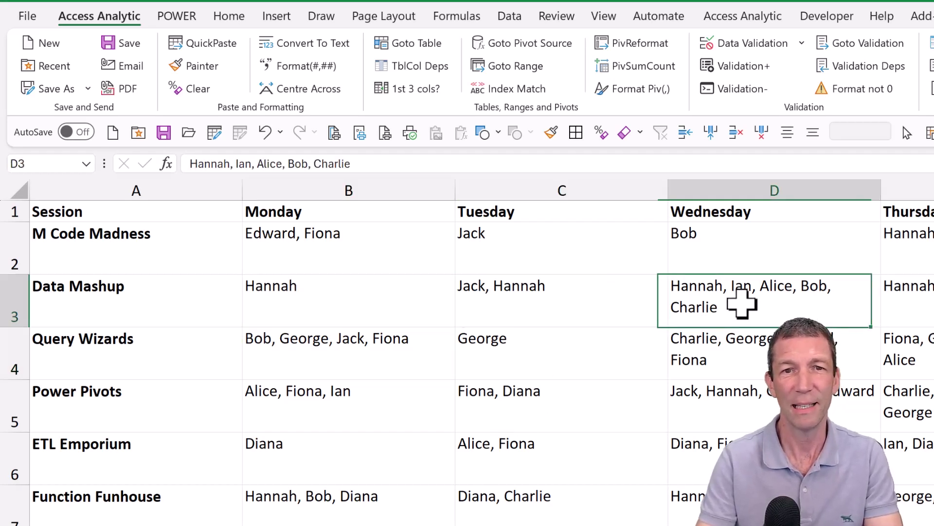
{"action": "left_click", "coordinate": [932, 306]}
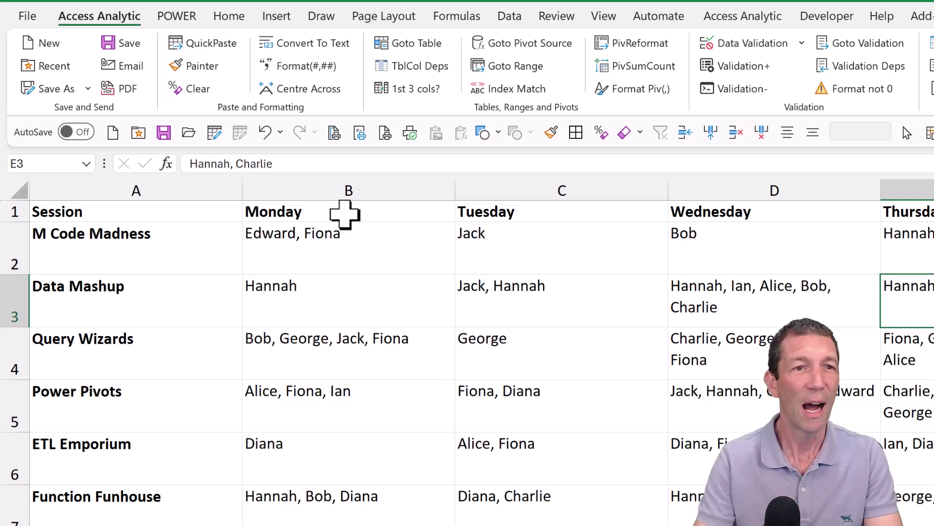
{"action": "left_click_drag", "start_coordinate": [331, 209], "coordinate": [915, 212]}
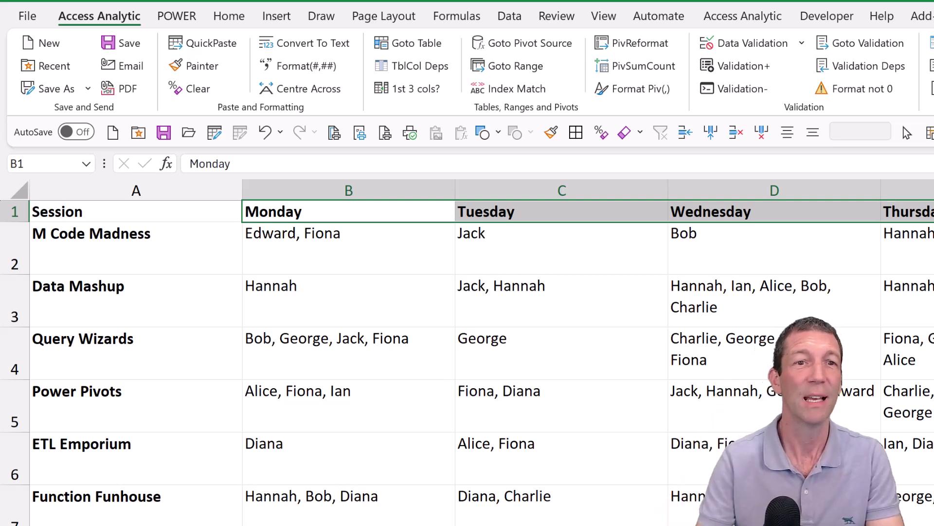
{"action": "left_click", "coordinate": [784, 299]}
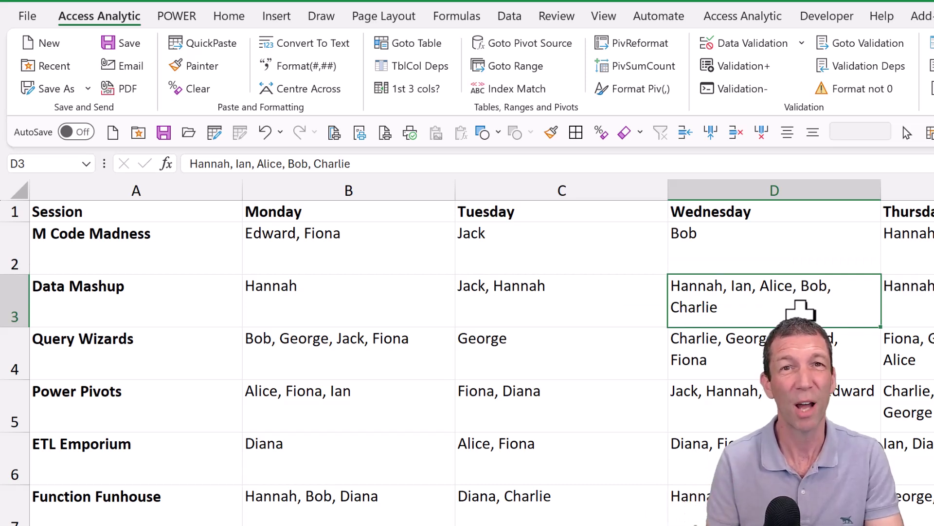
Convert the schedule range into a table named Table3.
{"action": "left_click", "coordinate": [367, 288]}
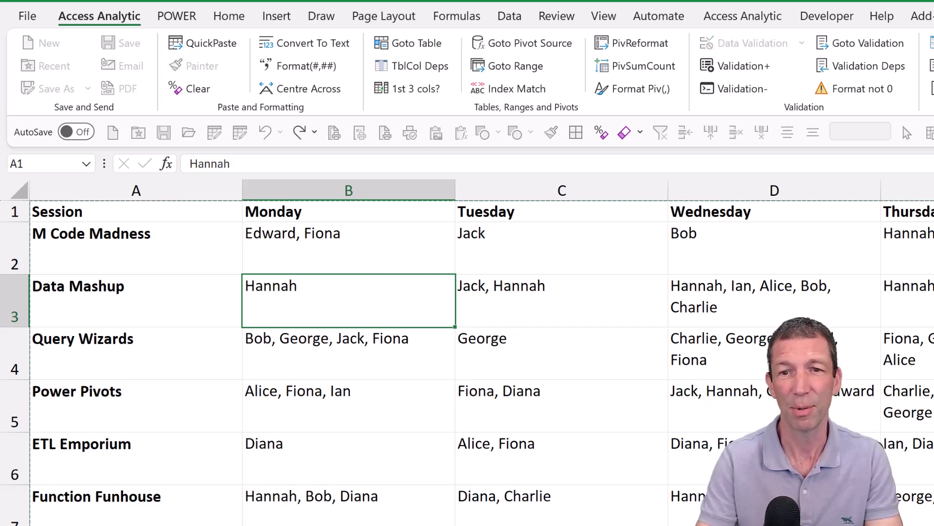
{"action": "key", "text": "Return"}
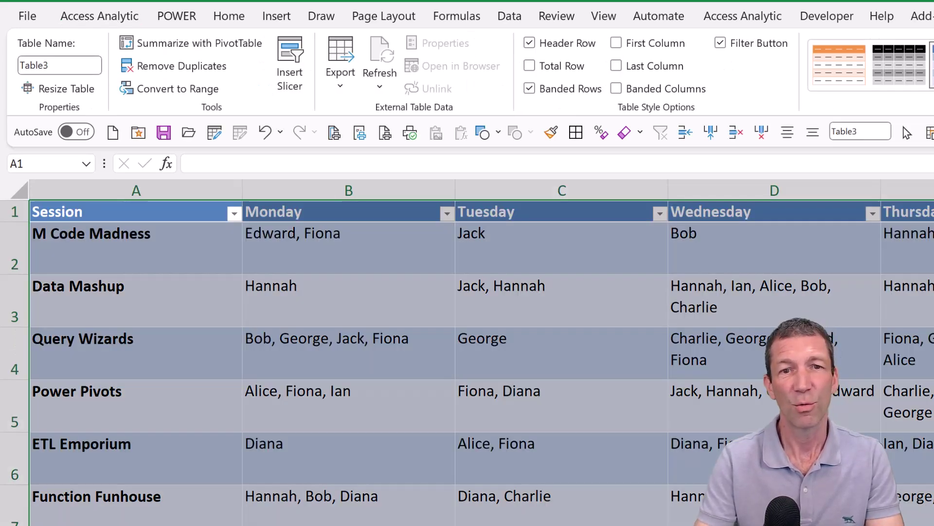
{"action": "right_click", "coordinate": [513, 271]}
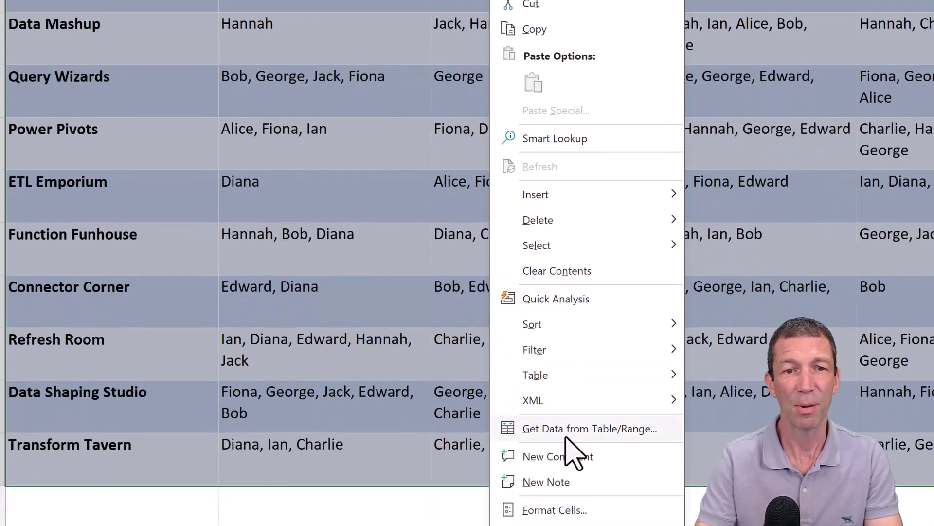
Load Table3 into Power Query and unpivot every column except Session.
{"action": "left_click", "coordinate": [565, 437]}
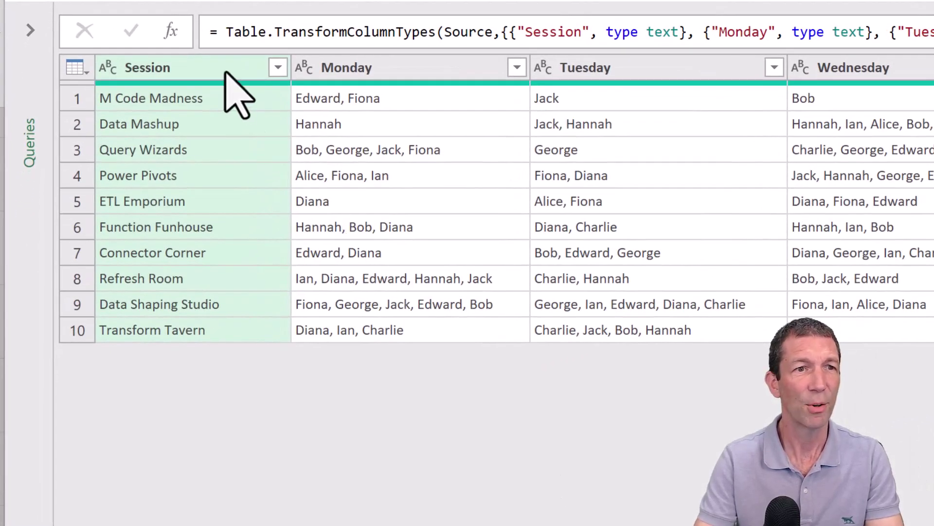
{"action": "right_click", "coordinate": [225, 73]}
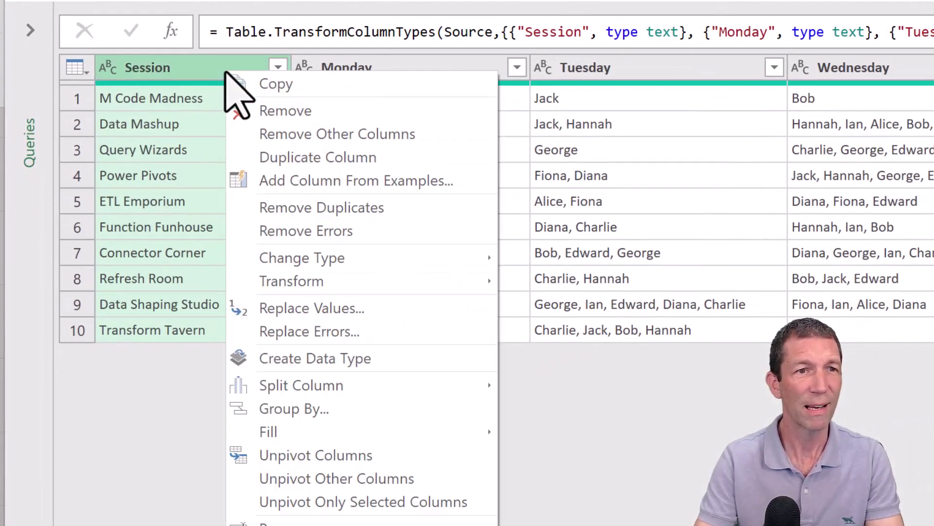
{"action": "left_click", "coordinate": [329, 479]}
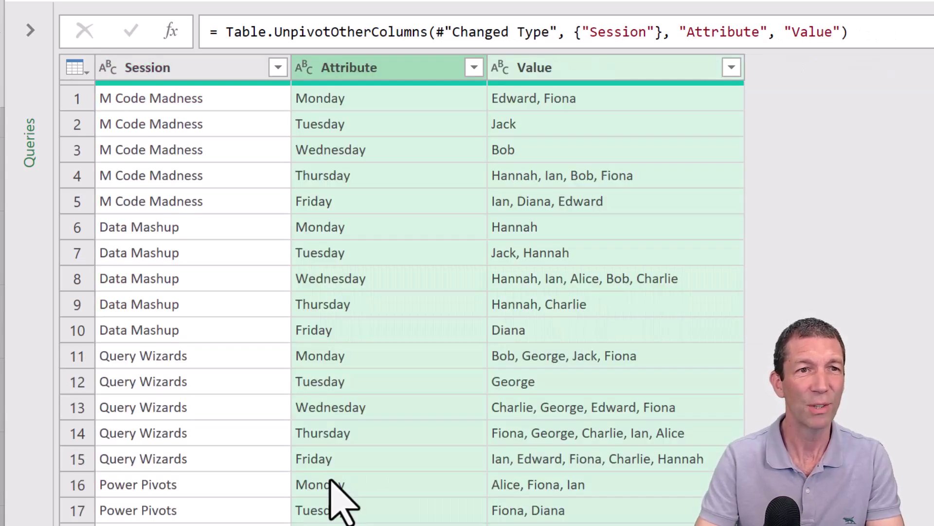
Rename the unpivoted Attribute and Value columns to Day and Names in the step formula.
{"action": "double_click", "coordinate": [357, 71]}
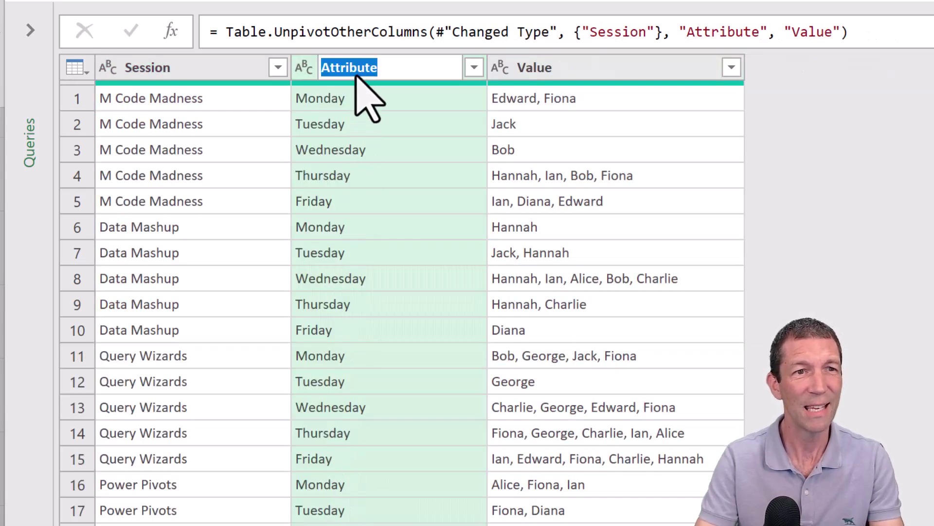
{"action": "left_click", "coordinate": [729, 36]}
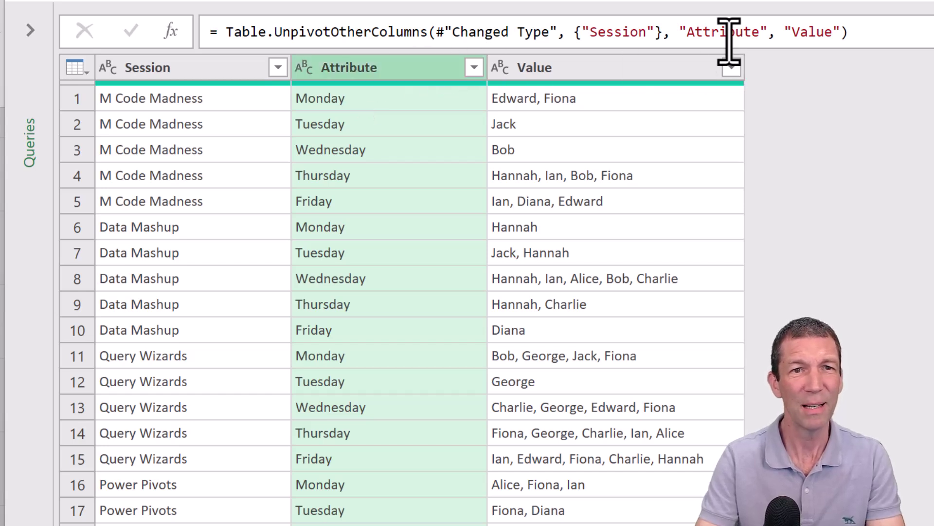
{"action": "double_click", "coordinate": [728, 31]}
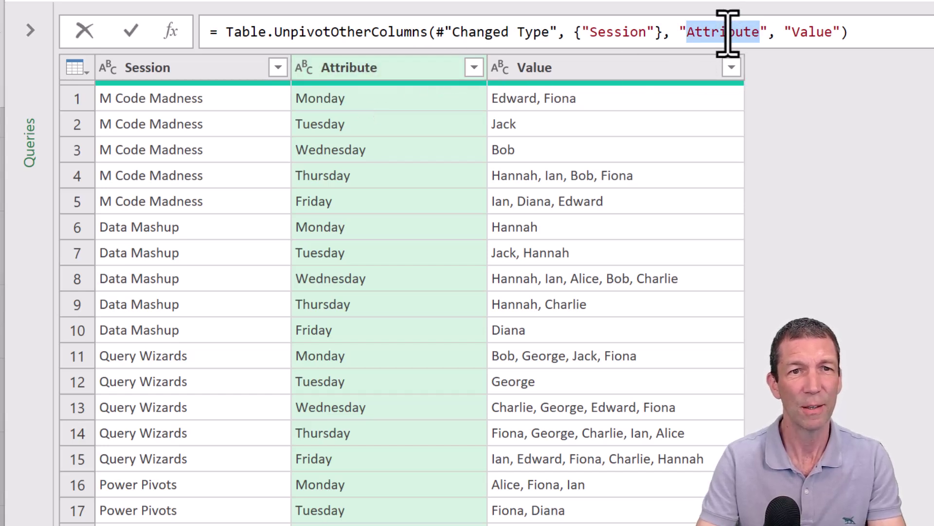
{"action": "type", "text": "Day"}
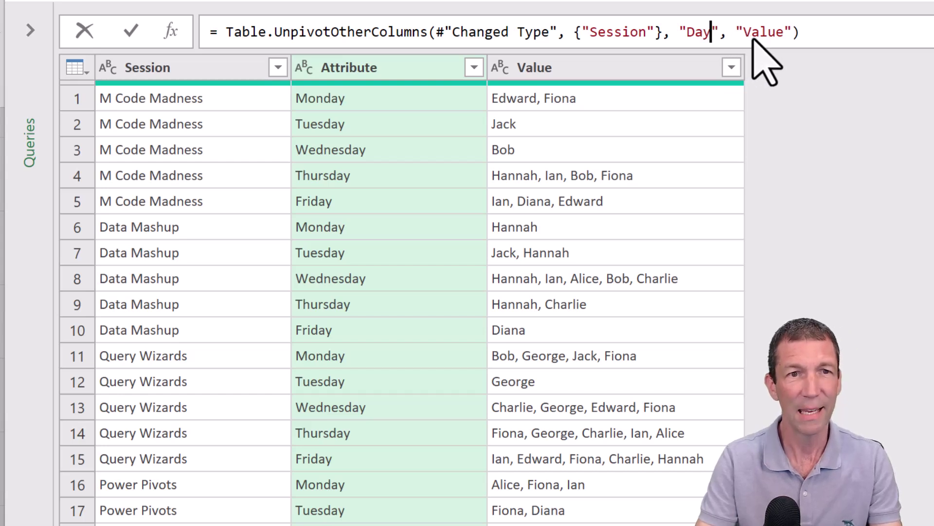
{"action": "double_click", "coordinate": [753, 32]}
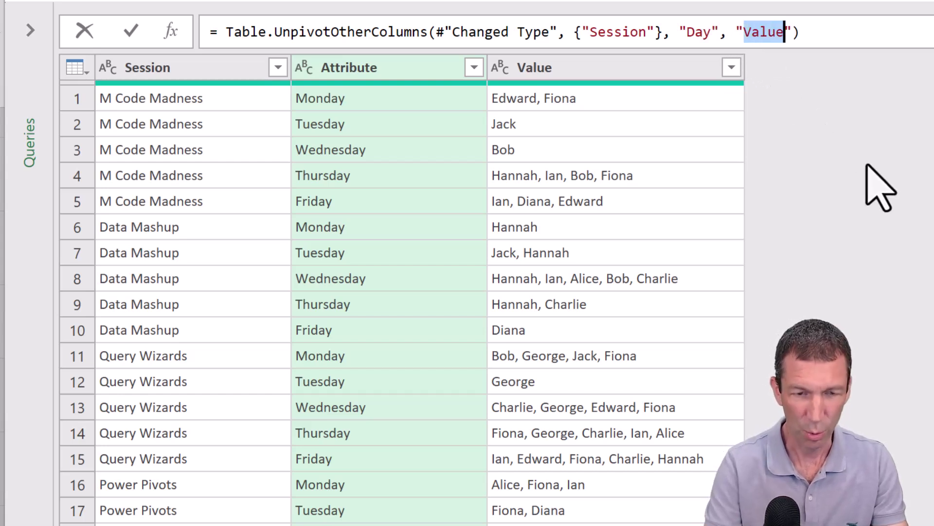
{"action": "type", "text": "Names"}
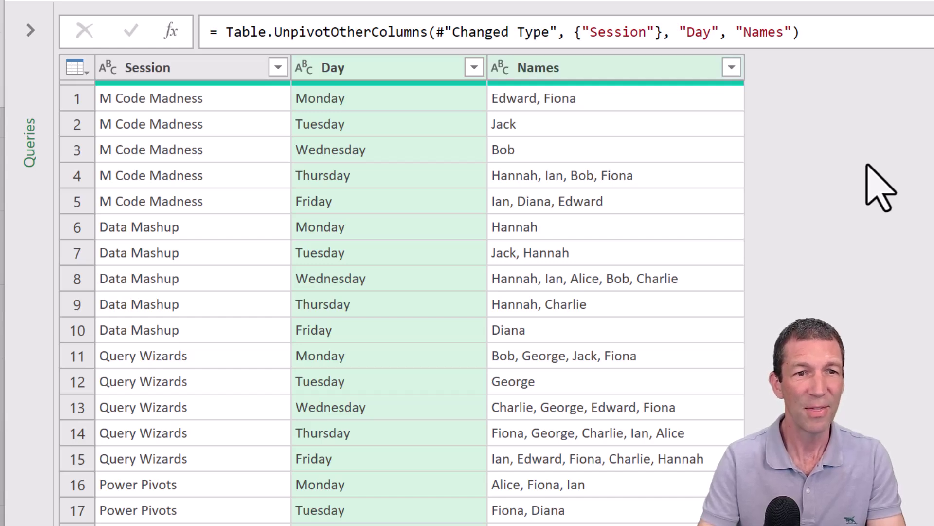
Set up splitting Names by Comma at each occurrence, into rows rather than columns.
{"action": "right_click", "coordinate": [603, 71]}
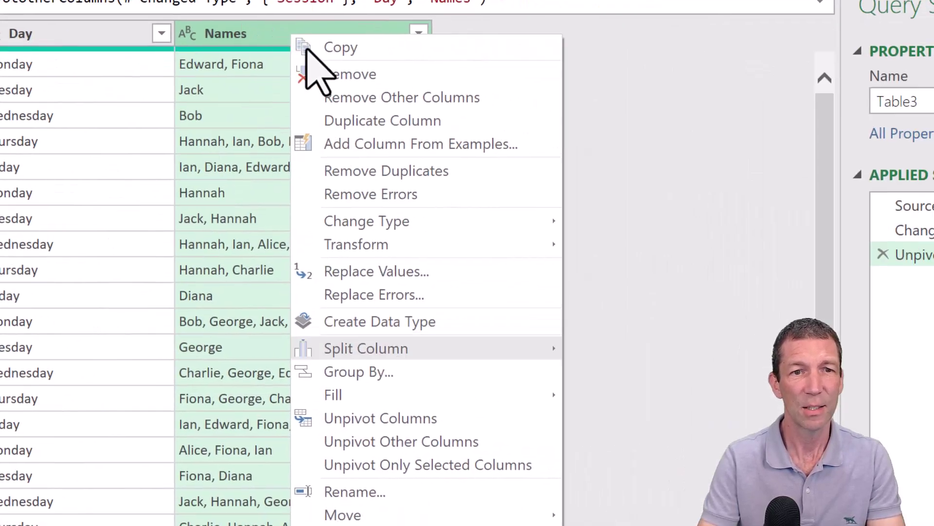
{"action": "mouse_move", "coordinate": [679, 383]}
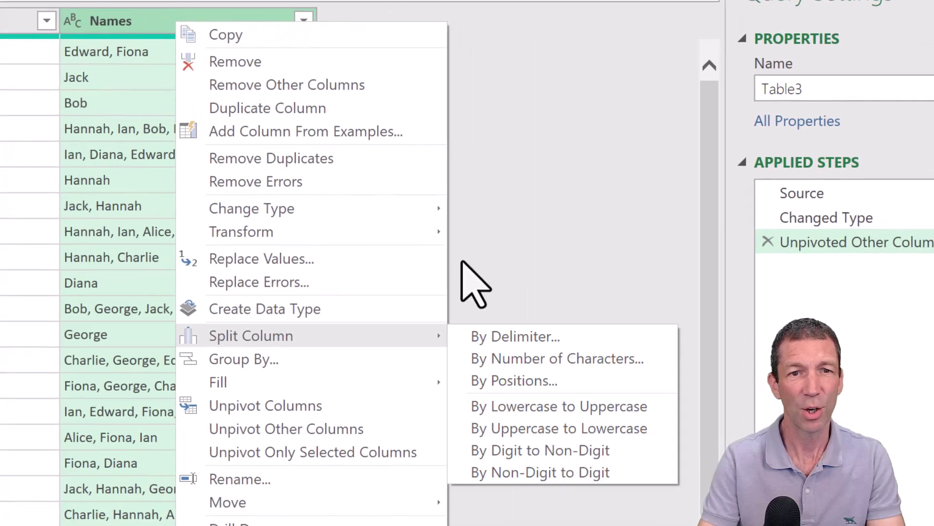
{"action": "left_click", "coordinate": [560, 341]}
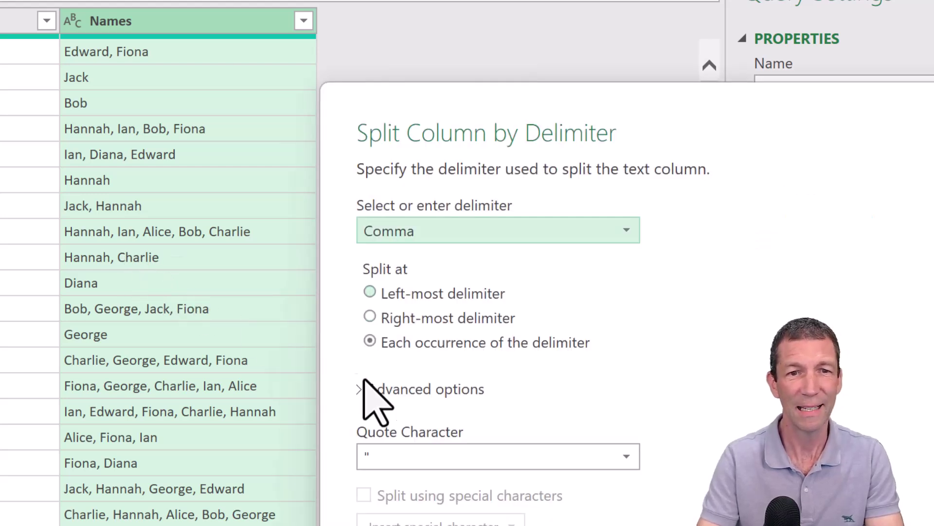
{"action": "left_click", "coordinate": [391, 391]}
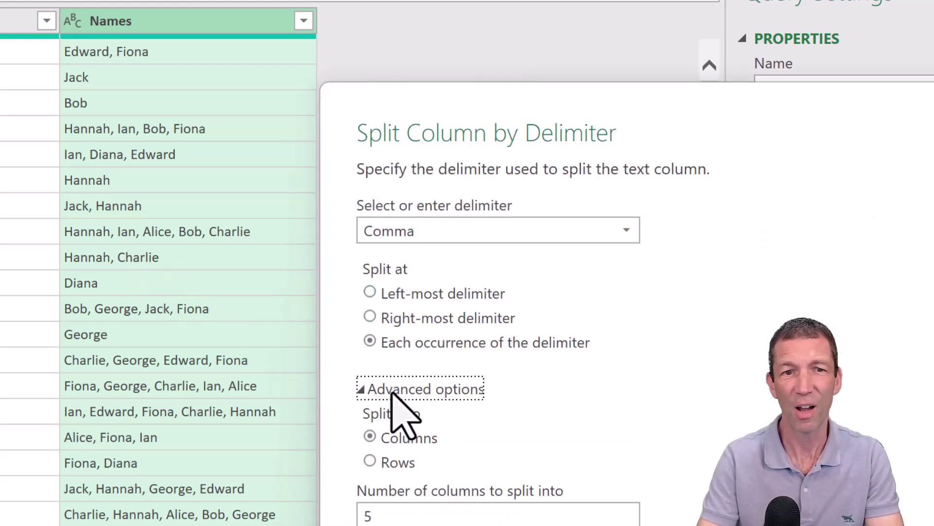
{"action": "left_click", "coordinate": [396, 462]}
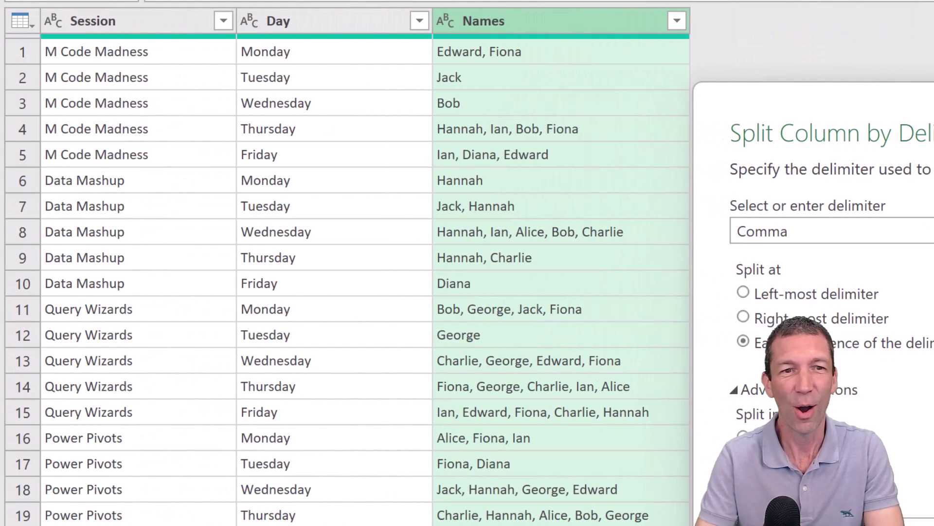
Apply the comma split into rows and Trim the leading spaces from Names.
{"action": "key", "text": "Escape"}
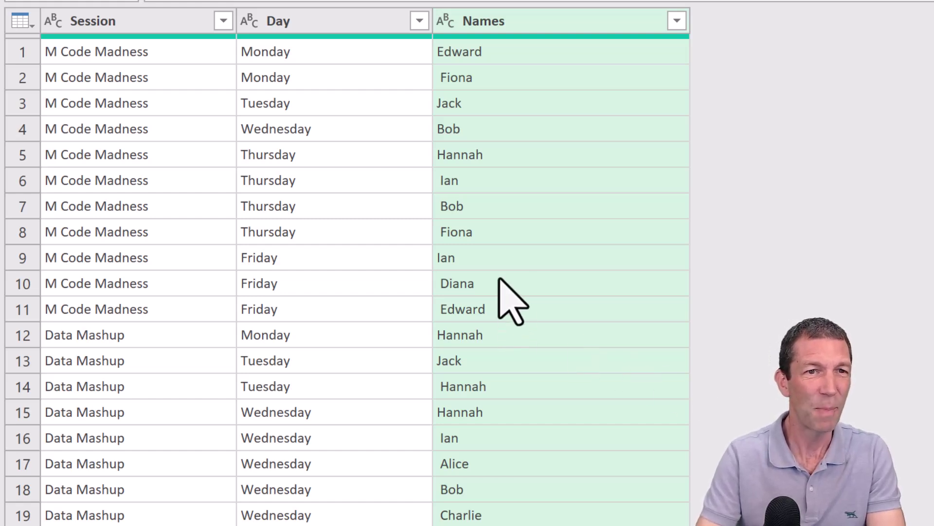
{"action": "right_click", "coordinate": [486, 21]}
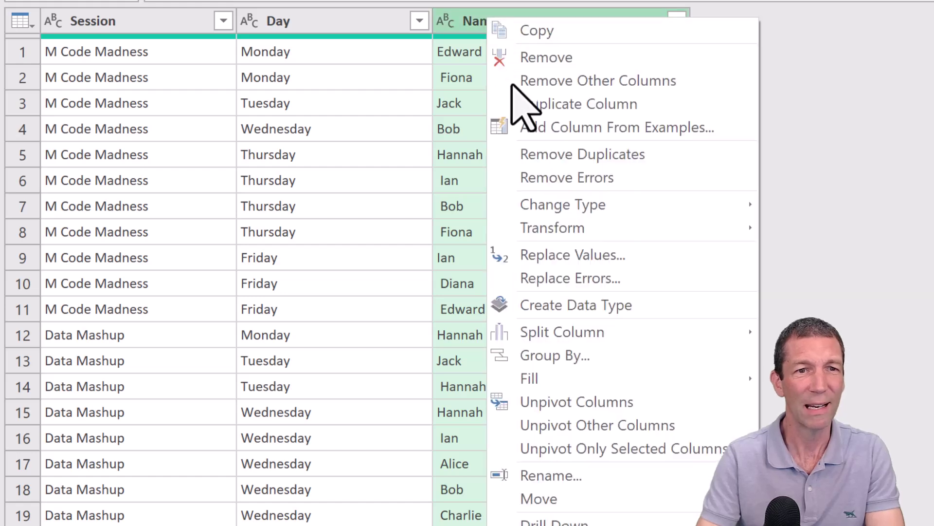
{"action": "mouse_move", "coordinate": [574, 227]}
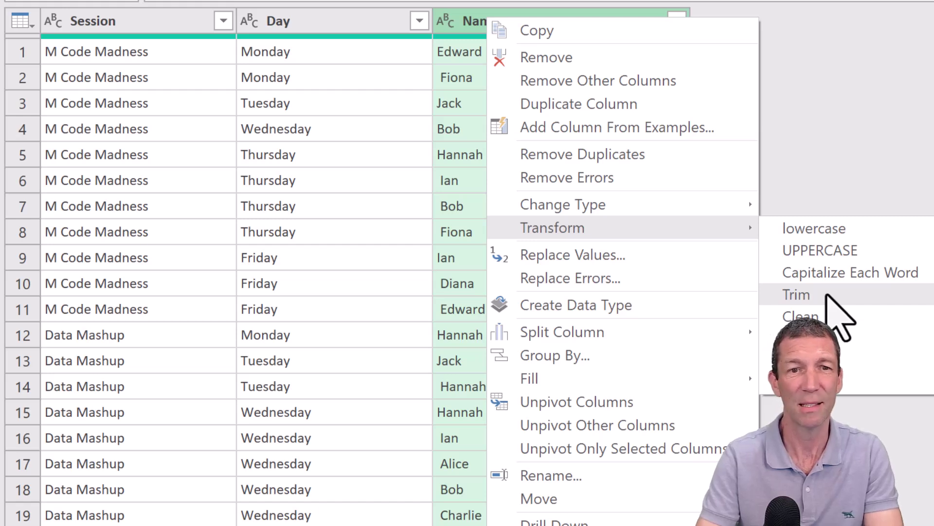
{"action": "left_click", "coordinate": [797, 294]}
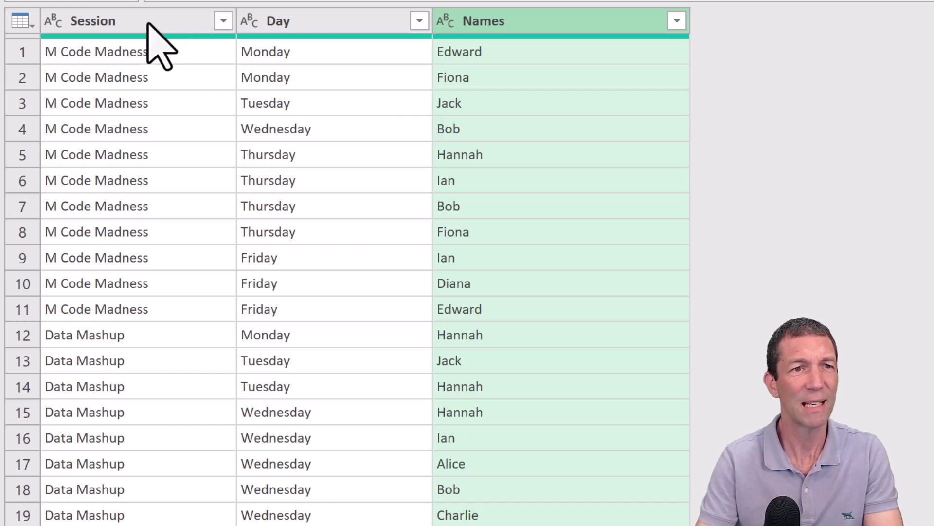
Group by Session and Names with a Count column plus a Data column using All Rows.
{"action": "left_click", "coordinate": [133, 22], "text": "ctrl"}
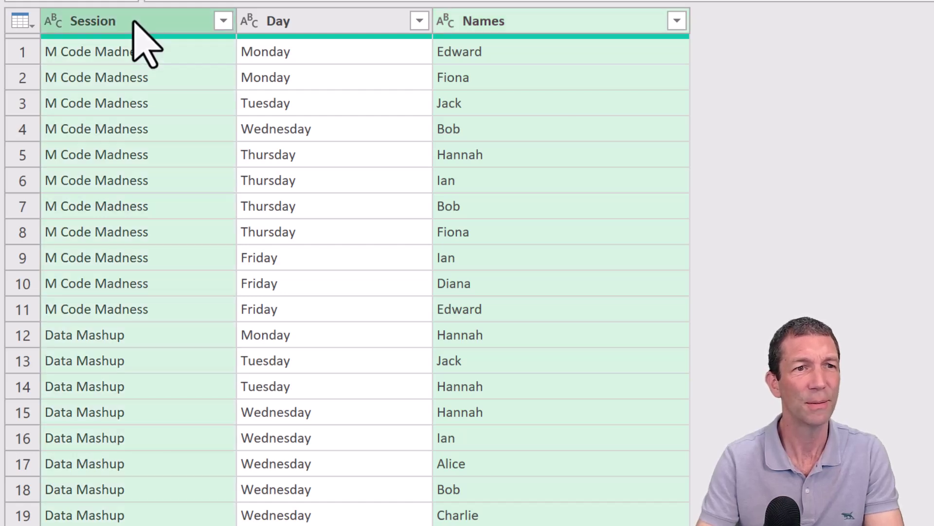
{"action": "right_click", "coordinate": [133, 22]}
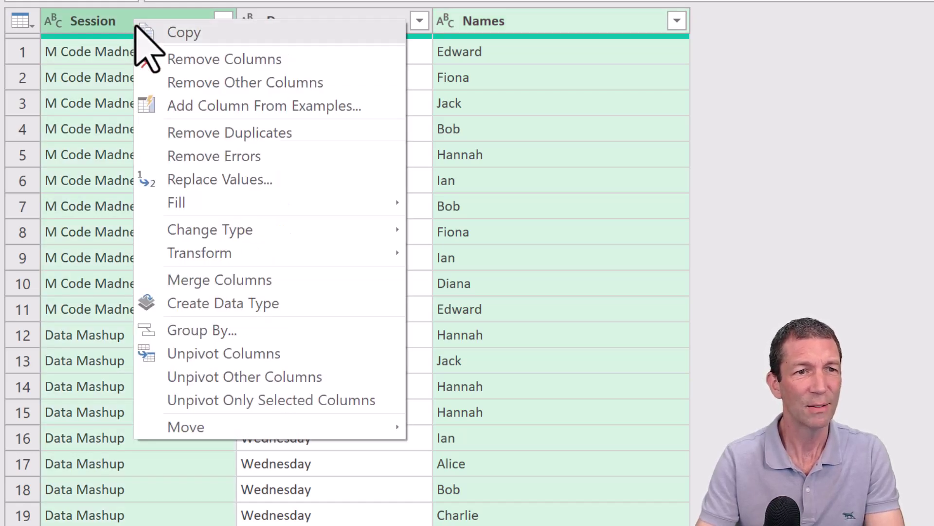
{"action": "left_click", "coordinate": [264, 327]}
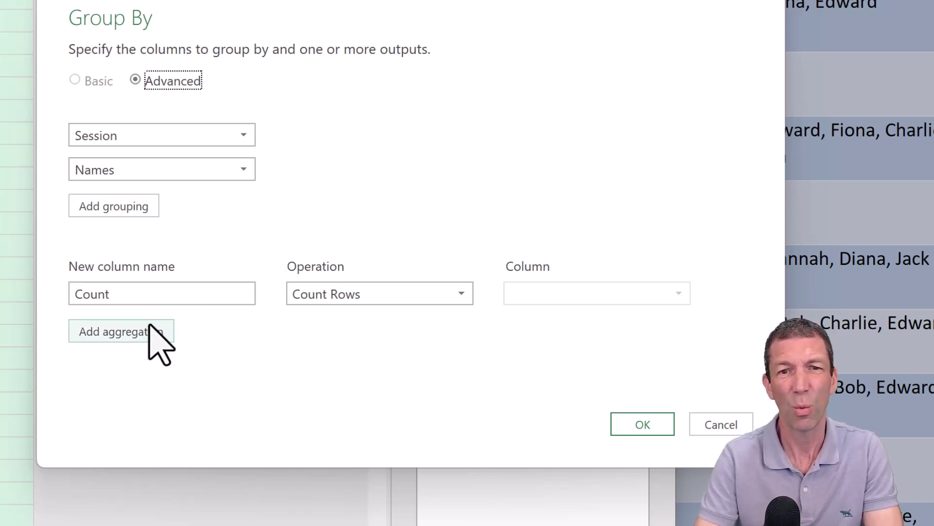
{"action": "left_click", "coordinate": [128, 331]}
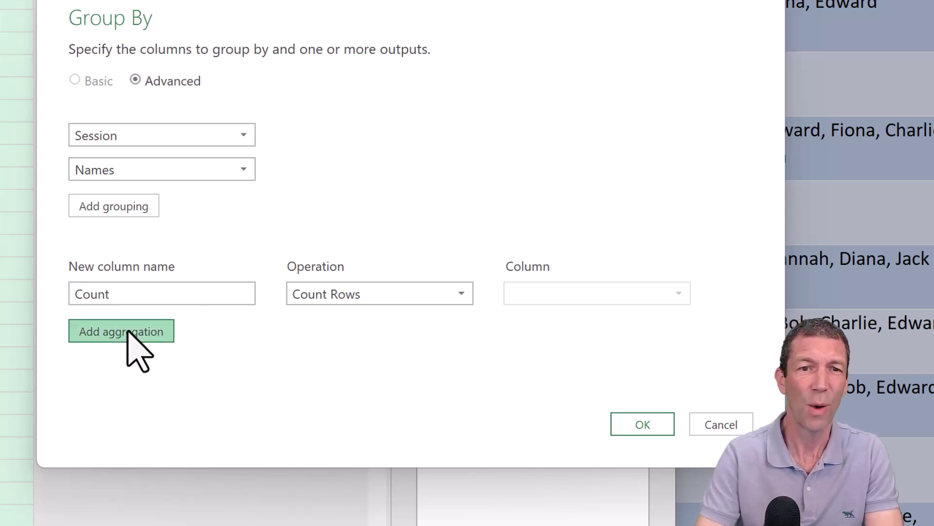
{"action": "left_click", "coordinate": [127, 329]}
{"action": "type", "text": "Data"}
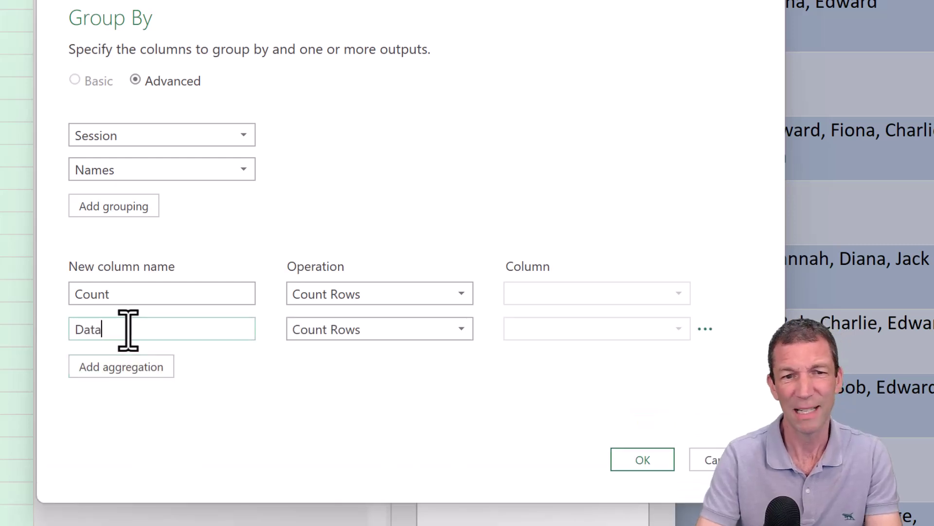
{"action": "left_click", "coordinate": [328, 331]}
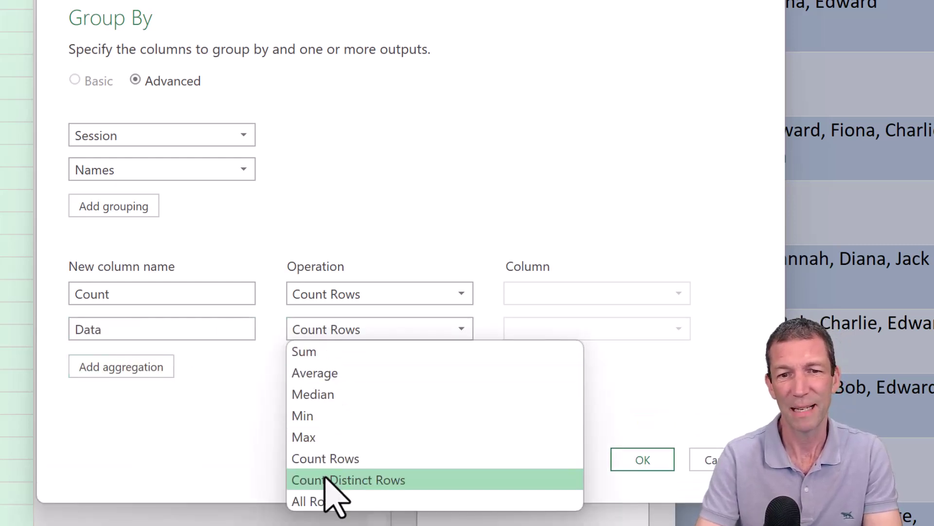
{"action": "left_click", "coordinate": [324, 502]}
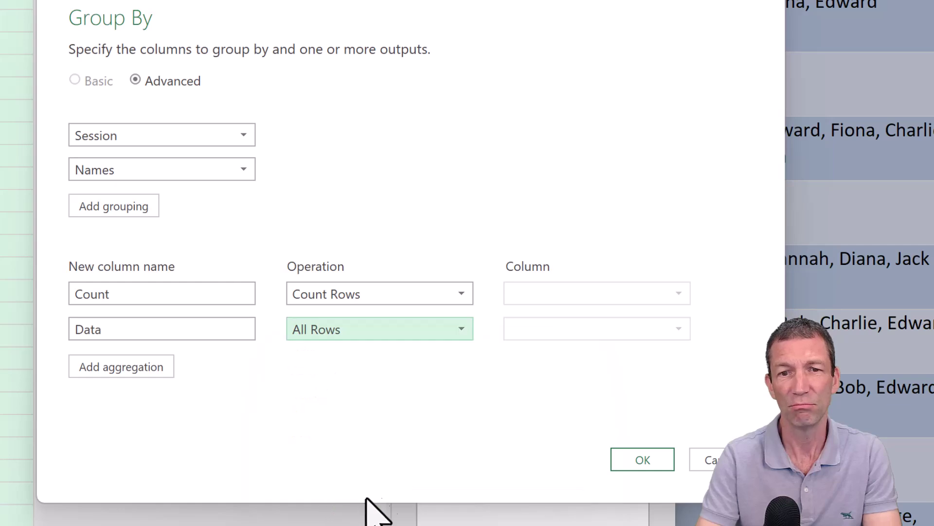
{"action": "left_click", "coordinate": [628, 461]}
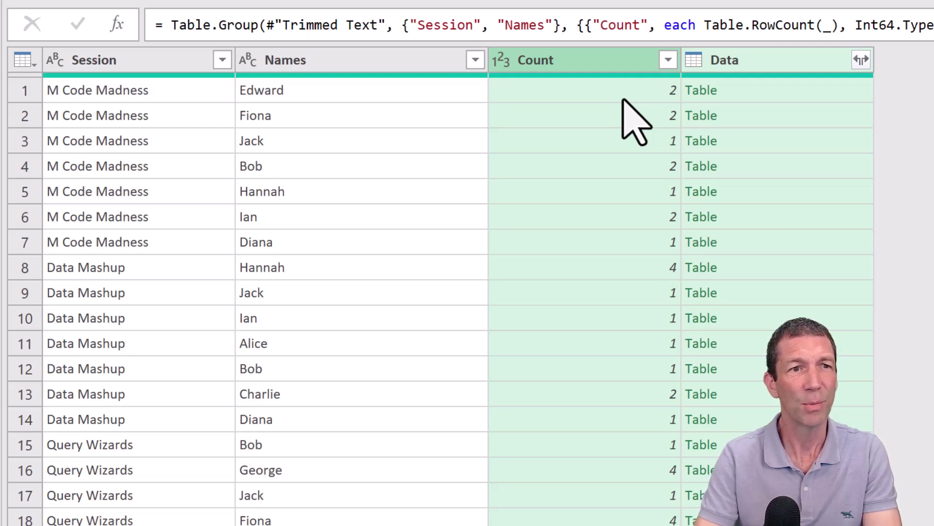
Filter the Count column to exclude 1, then preview the first row's nested Data table.
{"action": "left_click", "coordinate": [669, 60]}
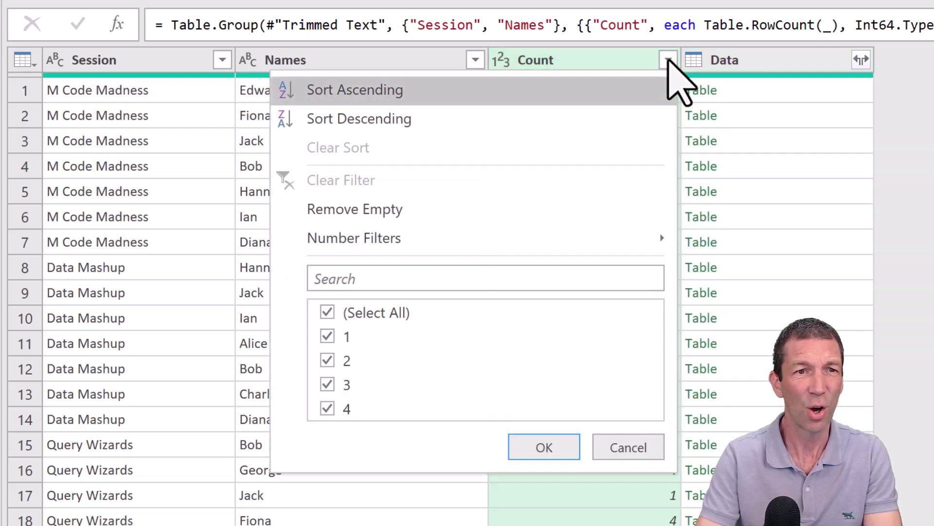
{"action": "left_click", "coordinate": [328, 336]}
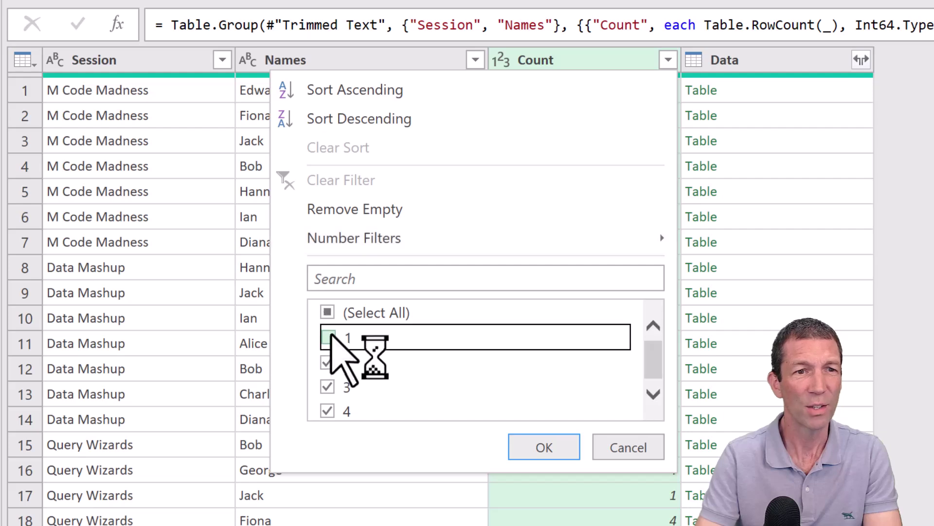
{"action": "left_click", "coordinate": [549, 447]}
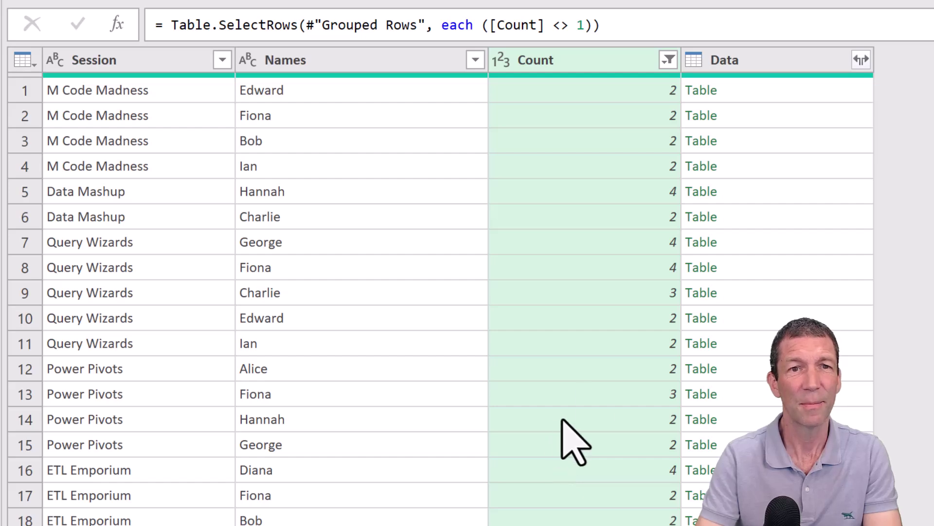
{"action": "left_click", "coordinate": [786, 89]}
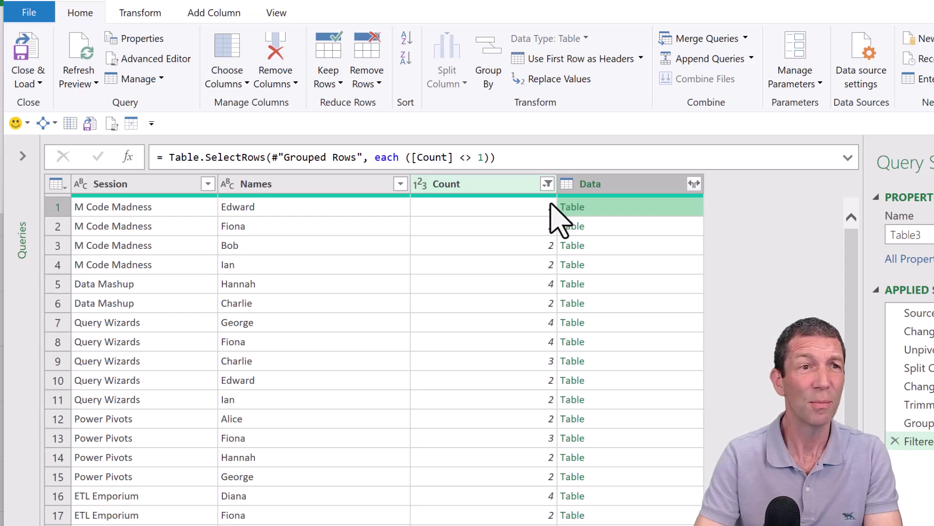
{"action": "left_click", "coordinate": [223, 15]}
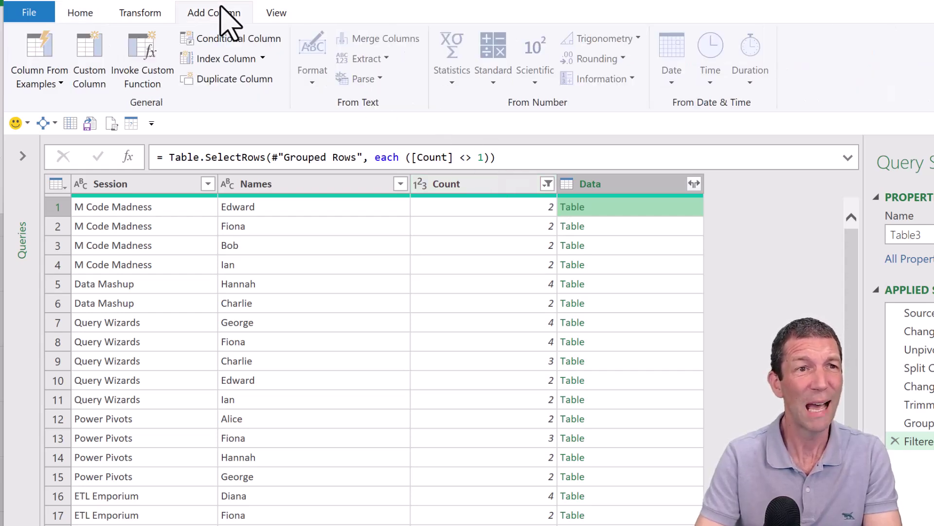
Add a Custom column with formula [Data][Day] listing each attendee's days.
{"action": "left_click", "coordinate": [92, 50]}
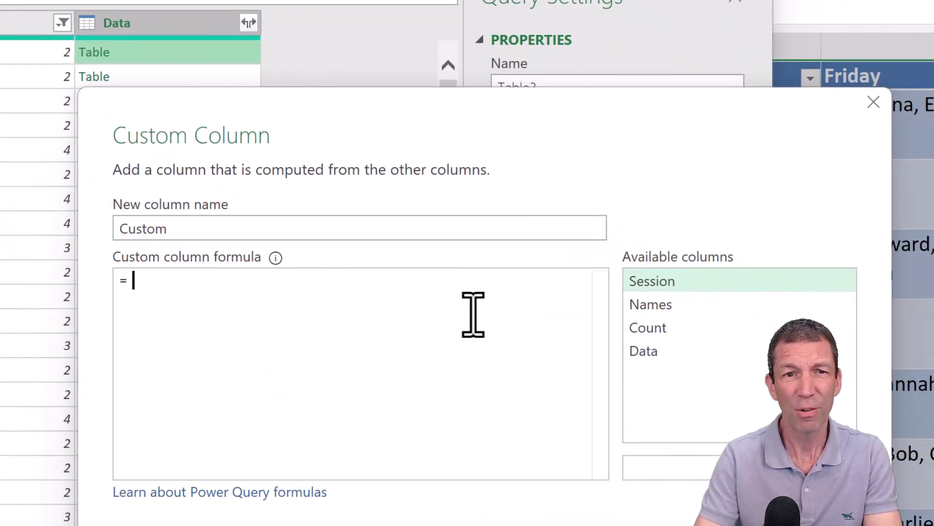
{"action": "double_click", "coordinate": [677, 360]}
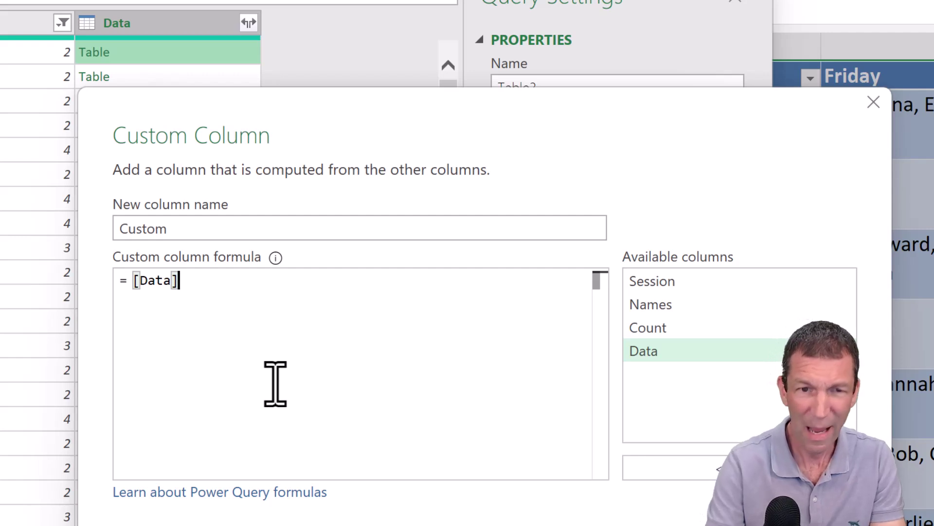
{"action": "type", "text": "["}
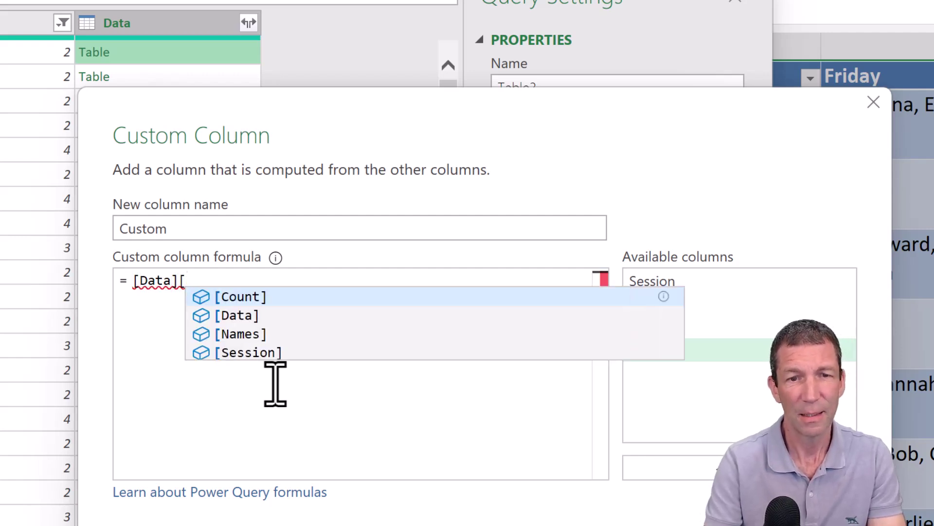
{"action": "type", "text": "Day"}
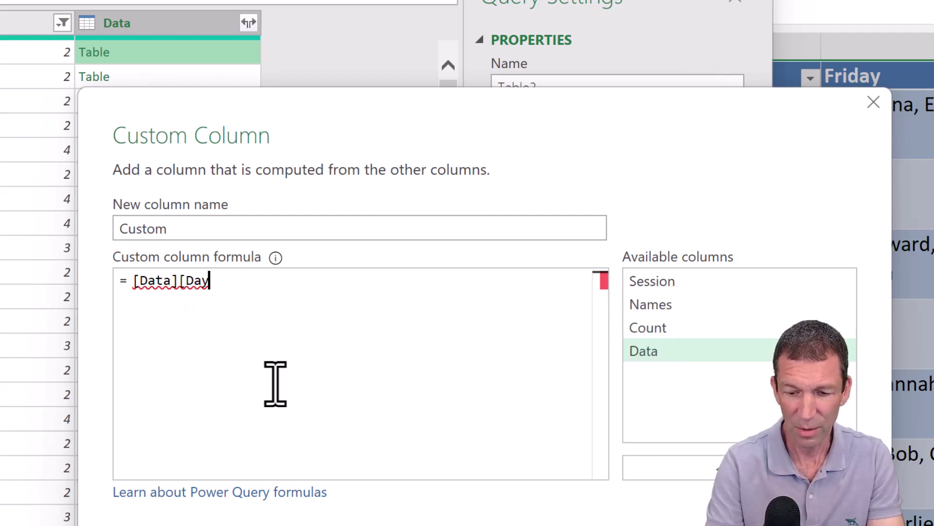
{"action": "type", "text": "]"}
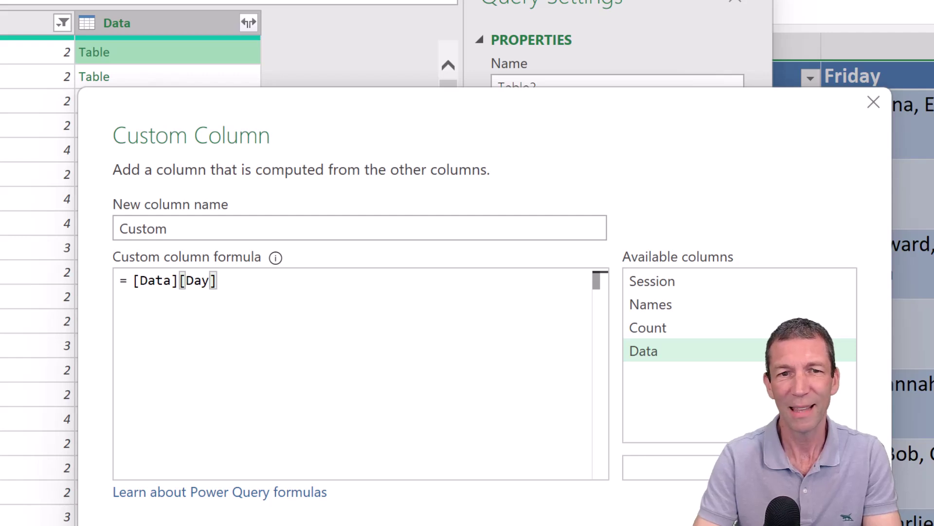
{"action": "key", "text": "Return"}
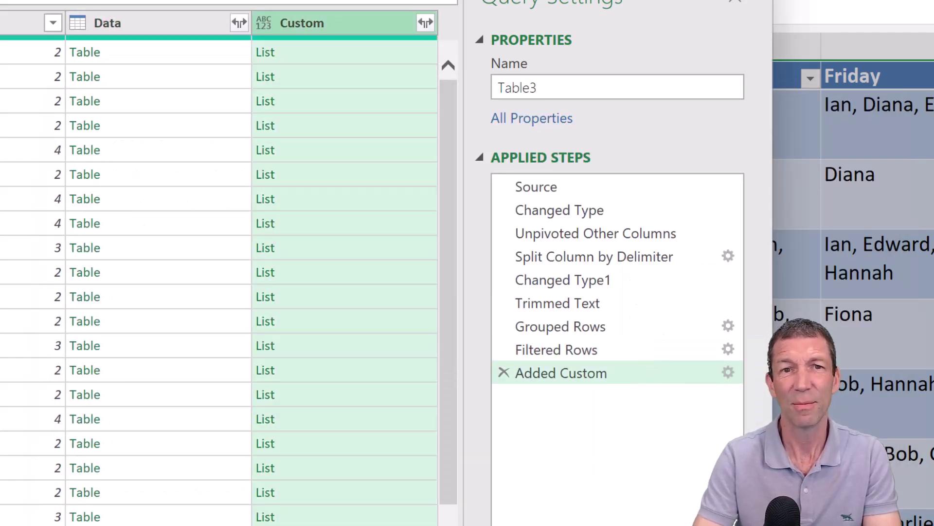
Extract the Custom column's list values as text joined with a Comma delimiter.
{"action": "left_click", "coordinate": [352, 54]}
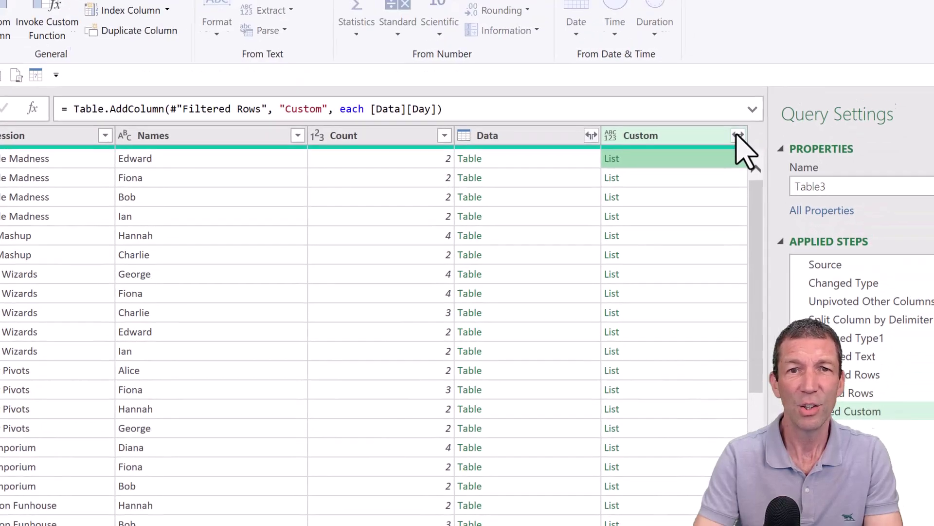
{"action": "left_click", "coordinate": [726, 159]}
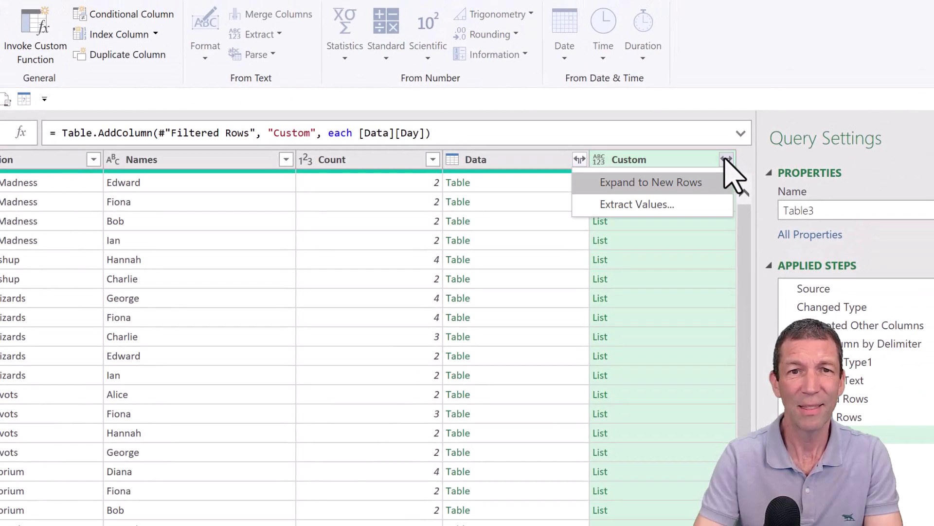
{"action": "left_click", "coordinate": [660, 204]}
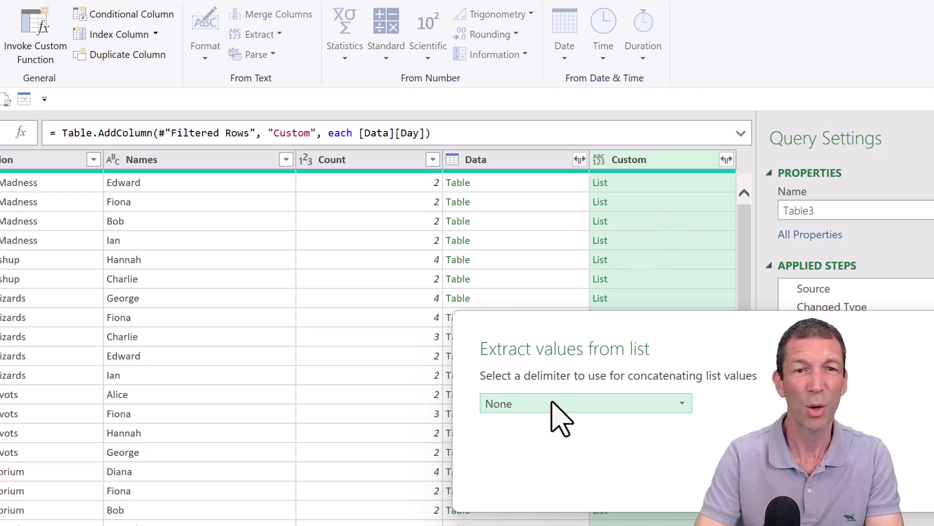
{"action": "left_click", "coordinate": [552, 403]}
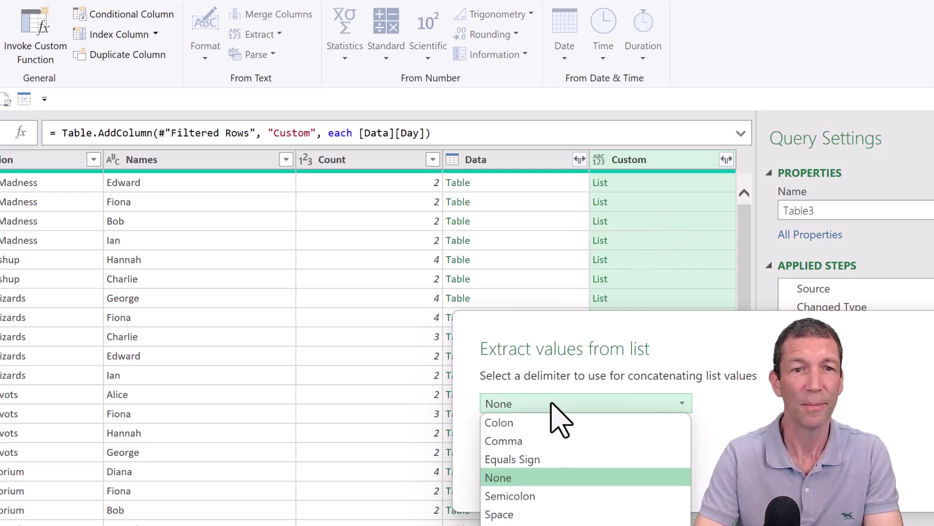
{"action": "left_click", "coordinate": [538, 441]}
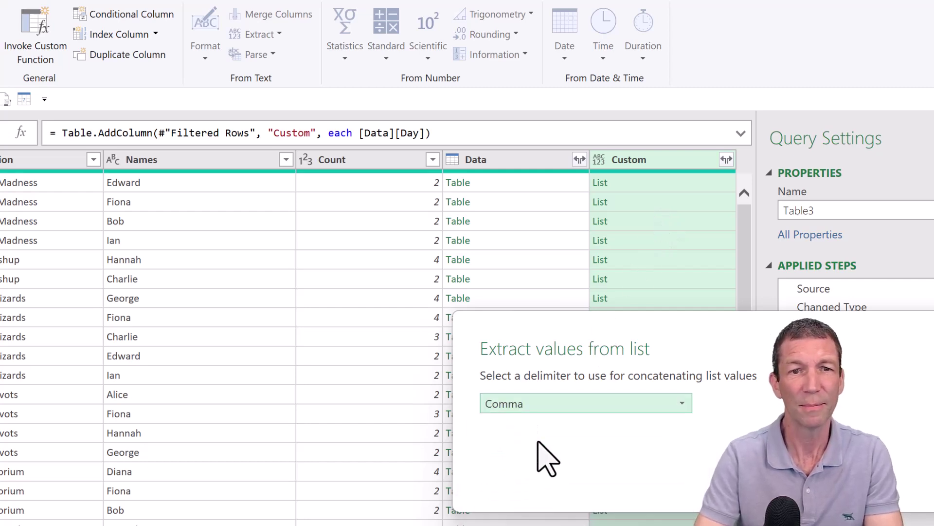
{"action": "left_click", "coordinate": [788, 489]}
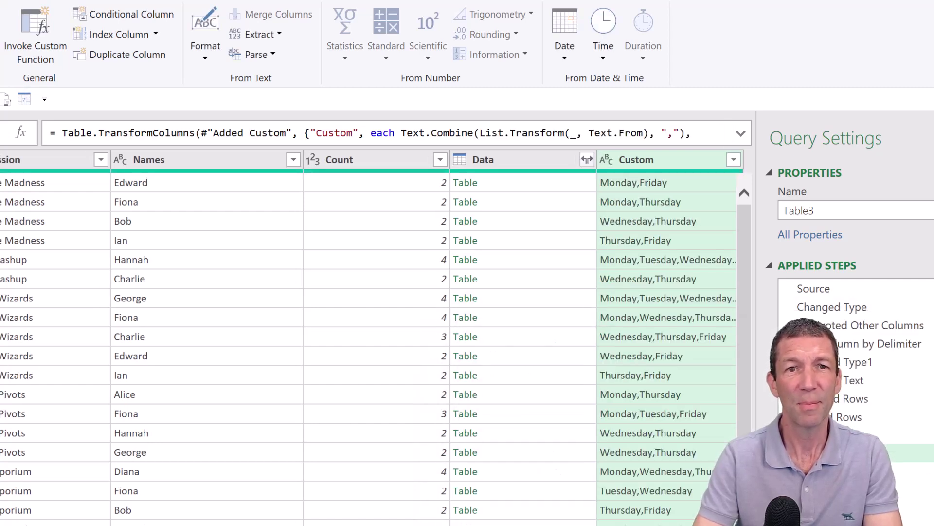
Keep only the Names, Session and Custom columns, removing all others.
{"action": "left_click", "coordinate": [180, 157]}
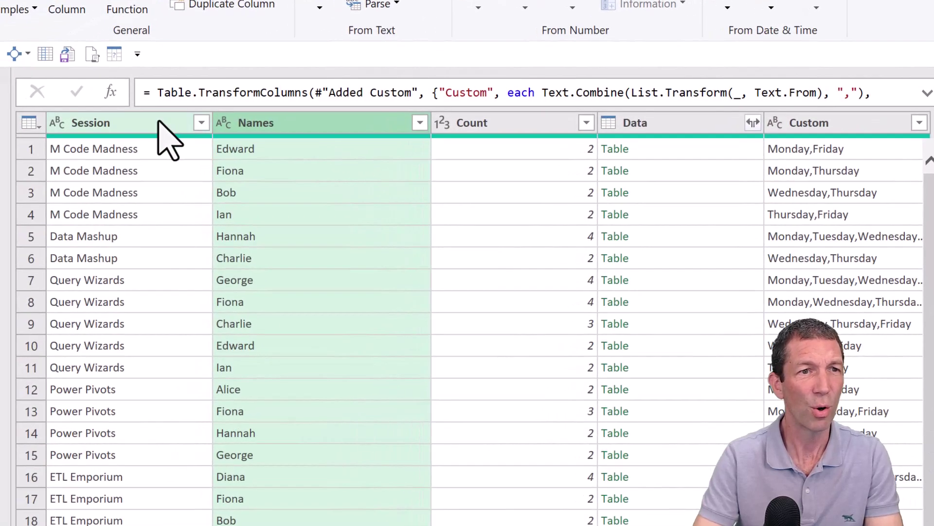
{"action": "left_click", "coordinate": [84, 152], "text": "ctrl"}
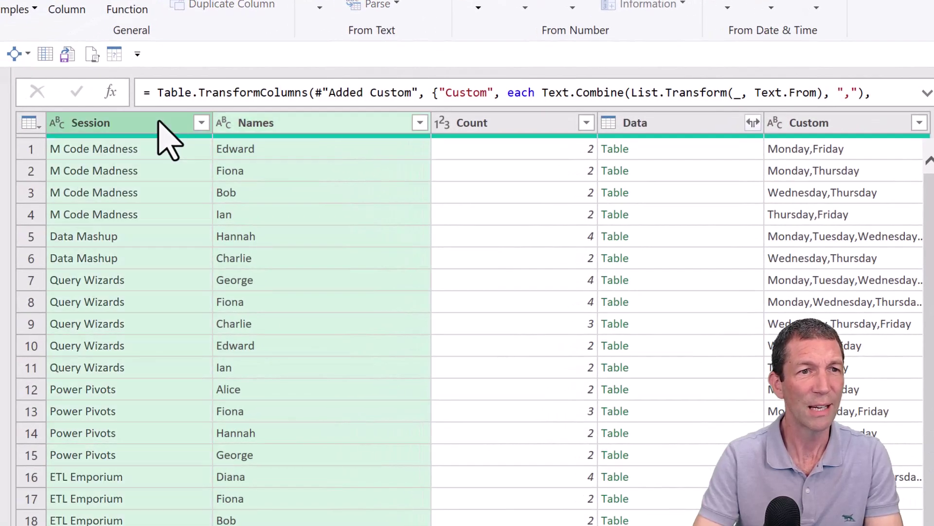
{"action": "left_click", "coordinate": [852, 128], "text": "ctrl"}
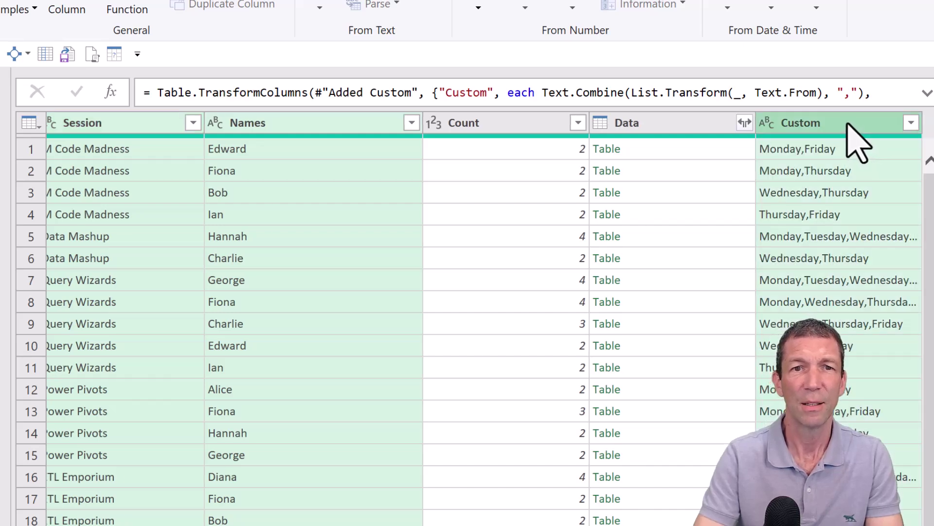
{"action": "right_click", "coordinate": [849, 128]}
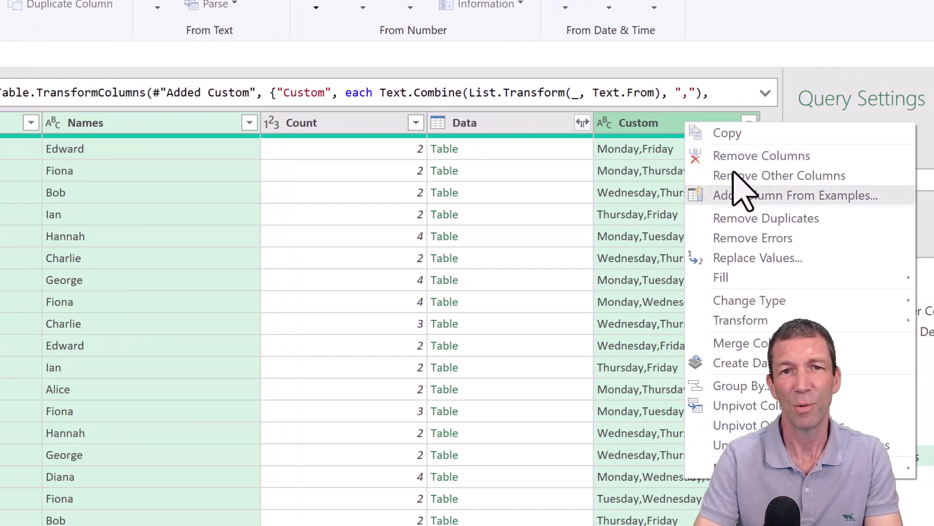
{"action": "left_click", "coordinate": [803, 175]}
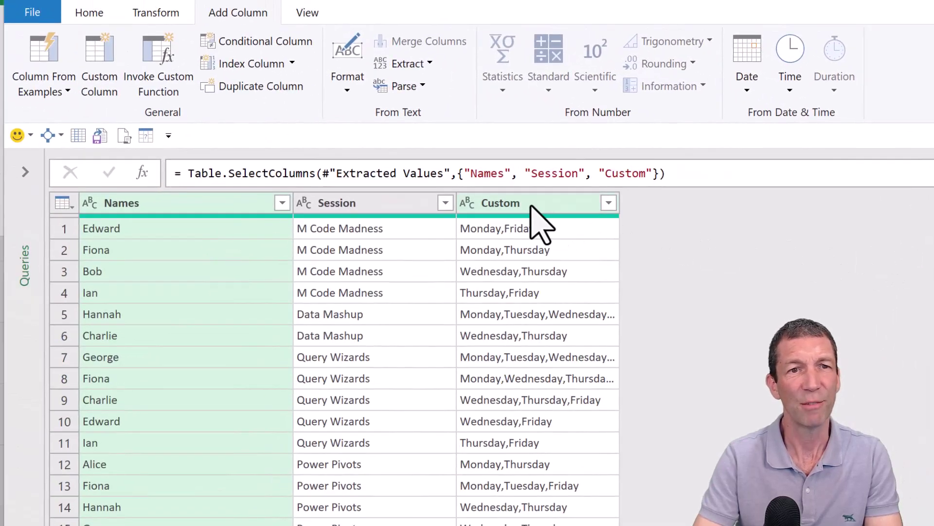
Rename the Custom column to Double Booked.
{"action": "left_click", "coordinate": [531, 204]}
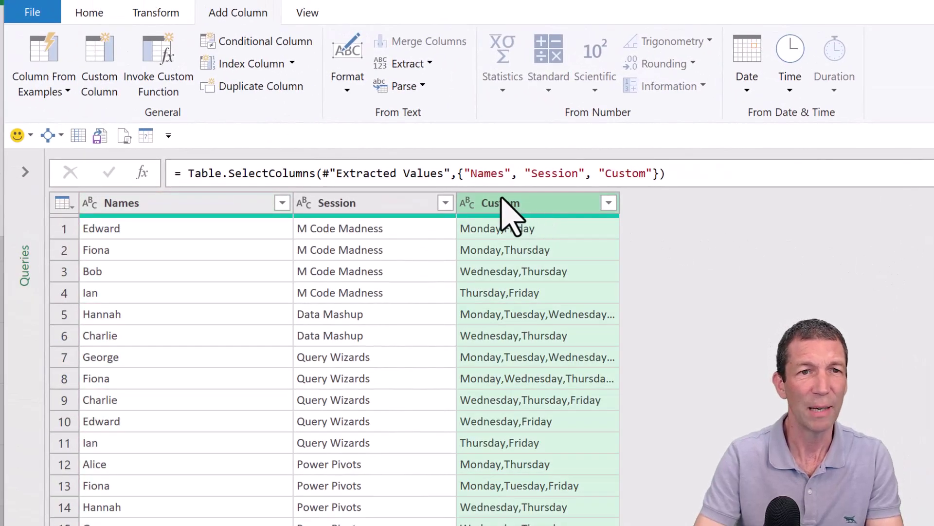
{"action": "double_click", "coordinate": [536, 204]}
{"action": "type", "text": "Da"}
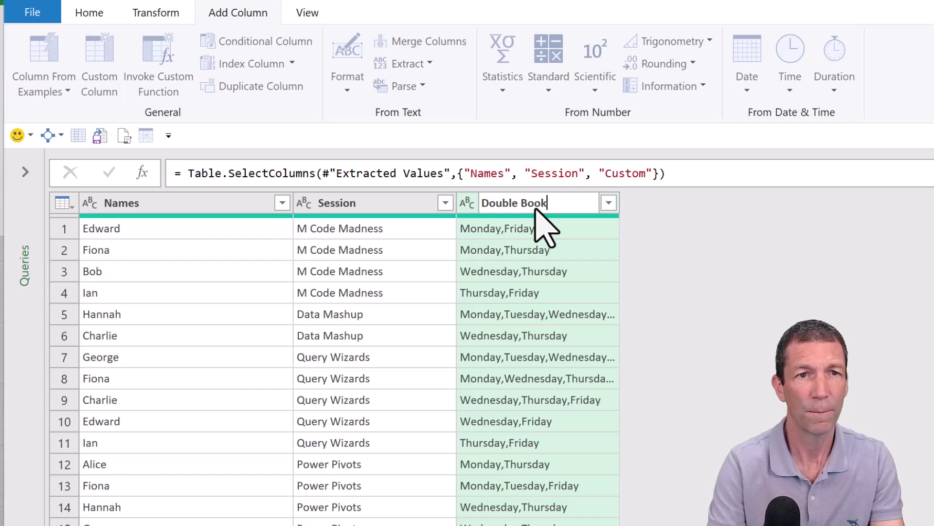
{"action": "key", "text": "Return"}
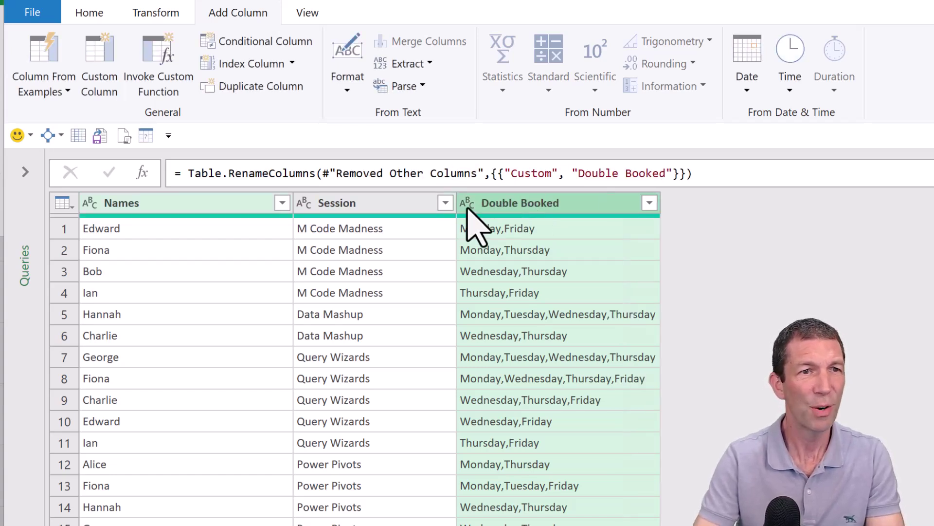
Sort ascending by Names, then ascending by Session within each name.
{"action": "left_click", "coordinate": [283, 203]}
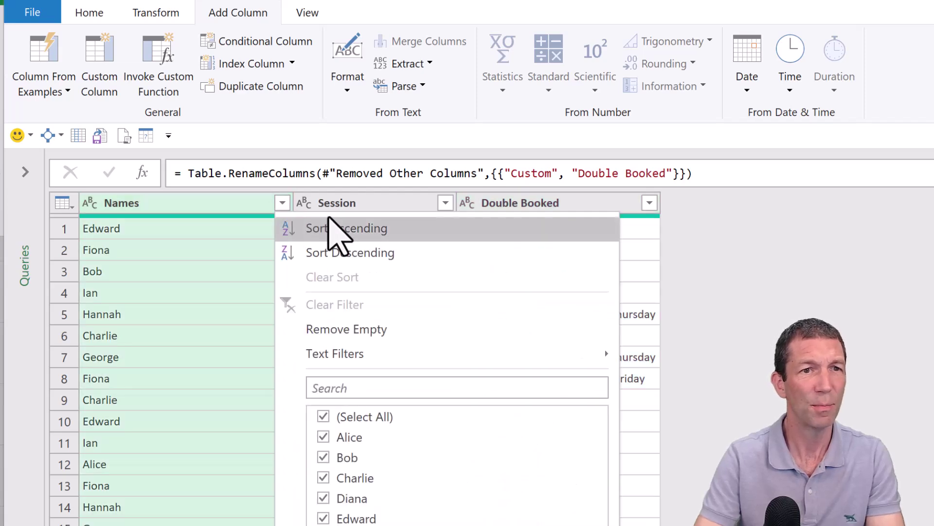
{"action": "left_click", "coordinate": [350, 227]}
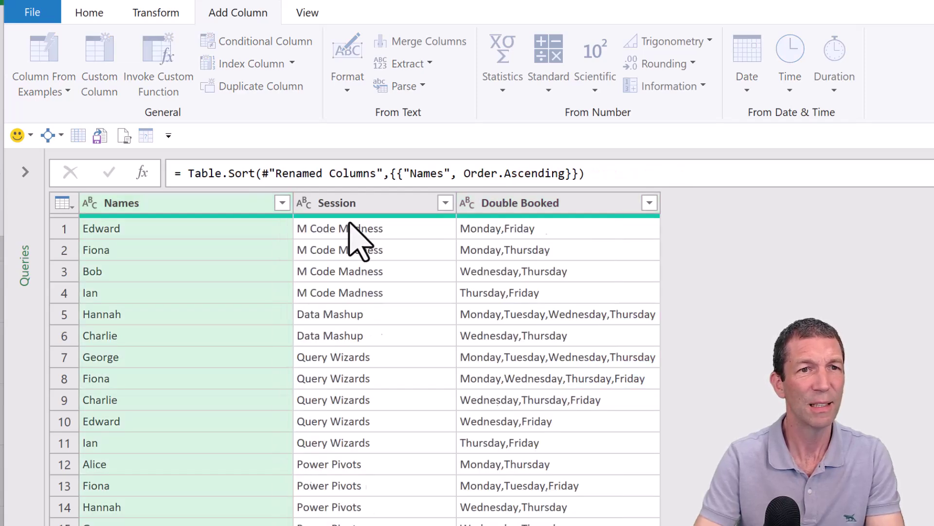
{"action": "left_click", "coordinate": [445, 204]}
{"action": "left_click", "coordinate": [393, 224]}
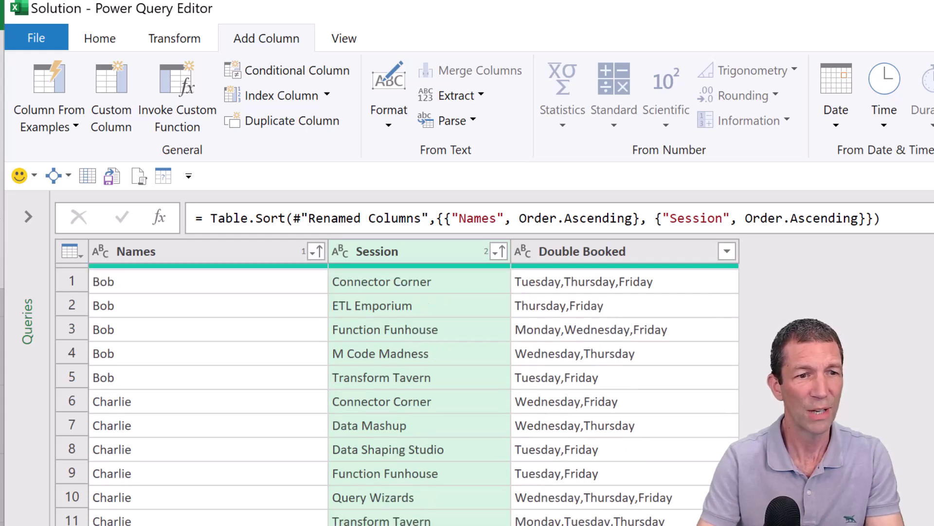
{"action": "scroll", "coordinate": [414, 397], "scroll_direction": "down", "scroll_amount": 5}
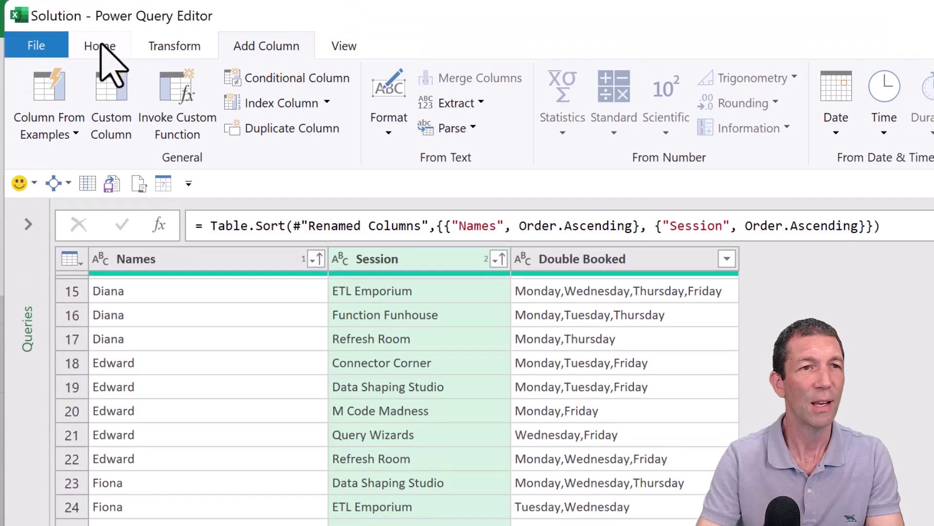
Load the query output as a Table on a new worksheet using Close & Load To.
{"action": "left_click", "coordinate": [98, 46]}
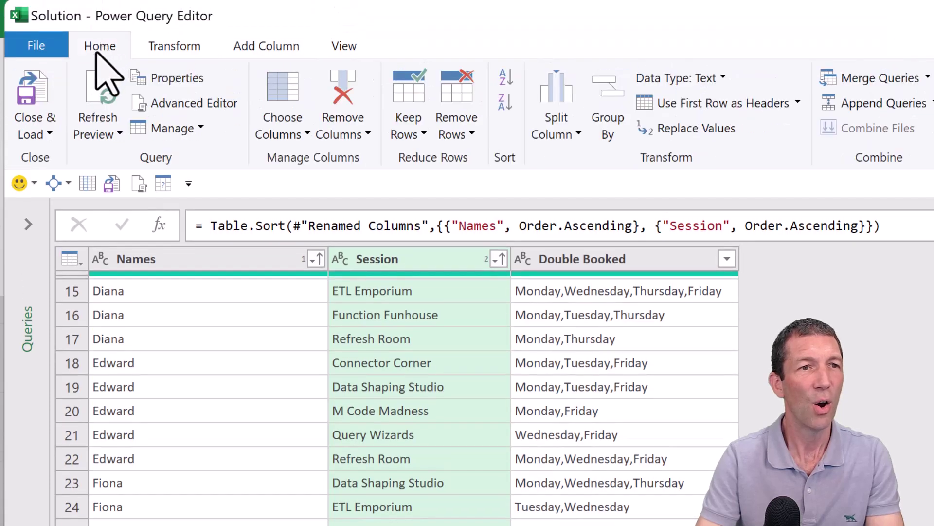
{"action": "left_click", "coordinate": [49, 135]}
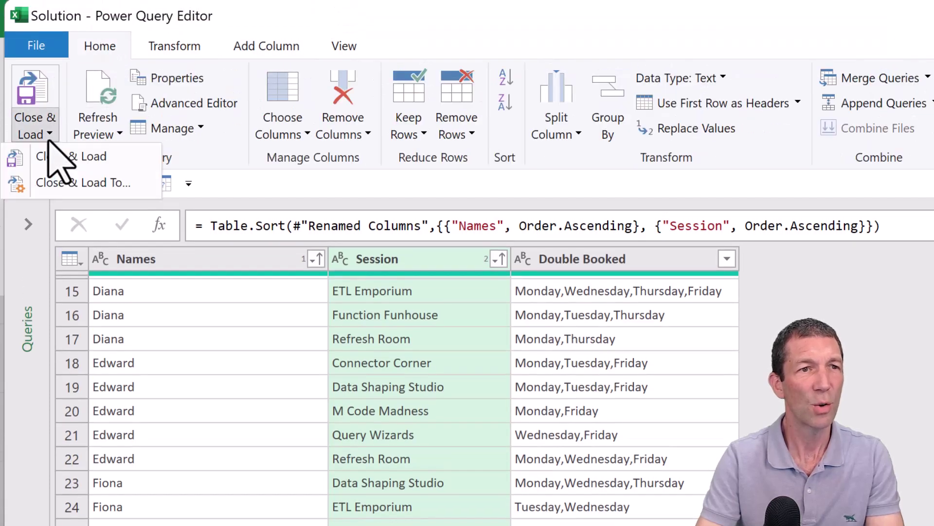
{"action": "left_click", "coordinate": [90, 184]}
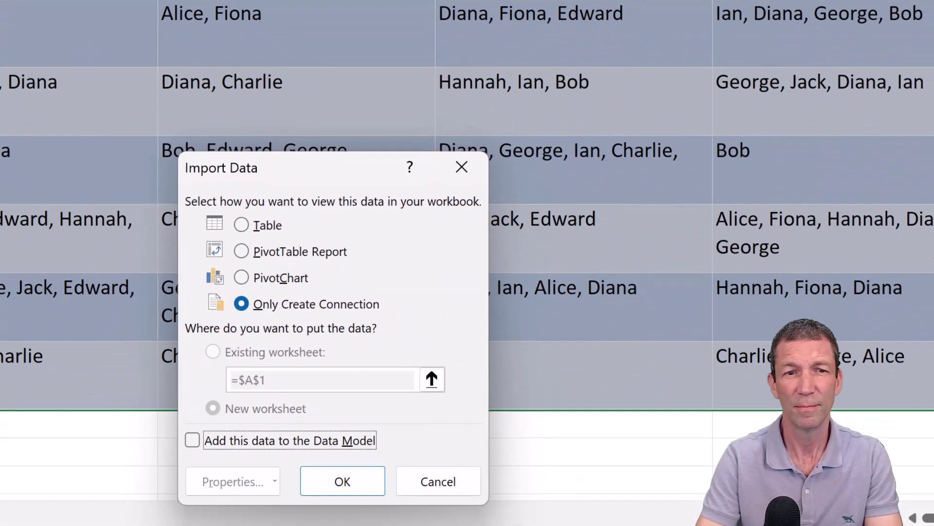
{"action": "left_click", "coordinate": [272, 225]}
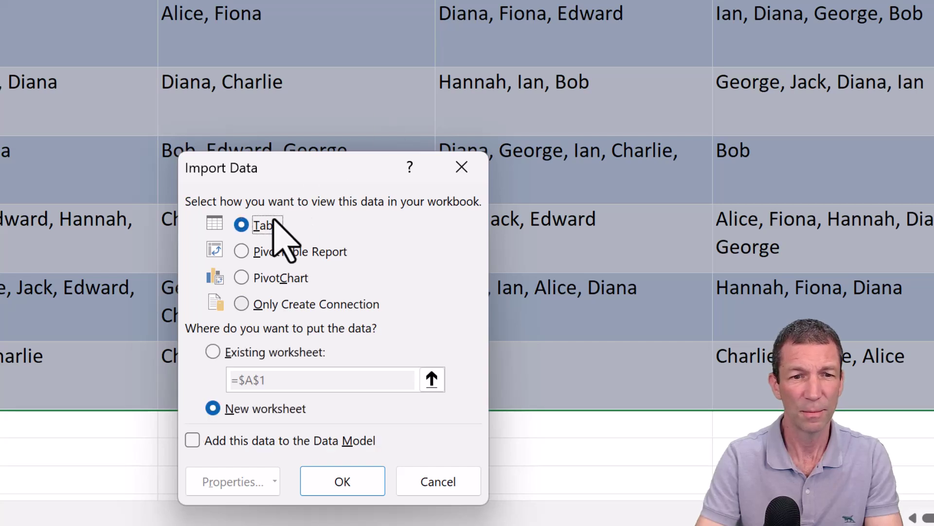
{"action": "left_click", "coordinate": [344, 480]}
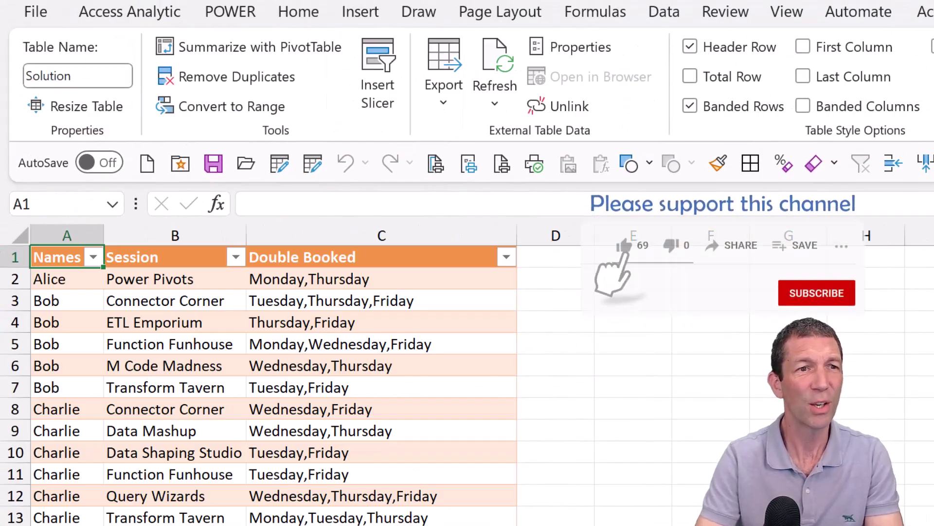
Check Alice's double-booked days against the Thursday schedule cells, then refresh the Double Booked table.
{"action": "left_click", "coordinate": [351, 279]}
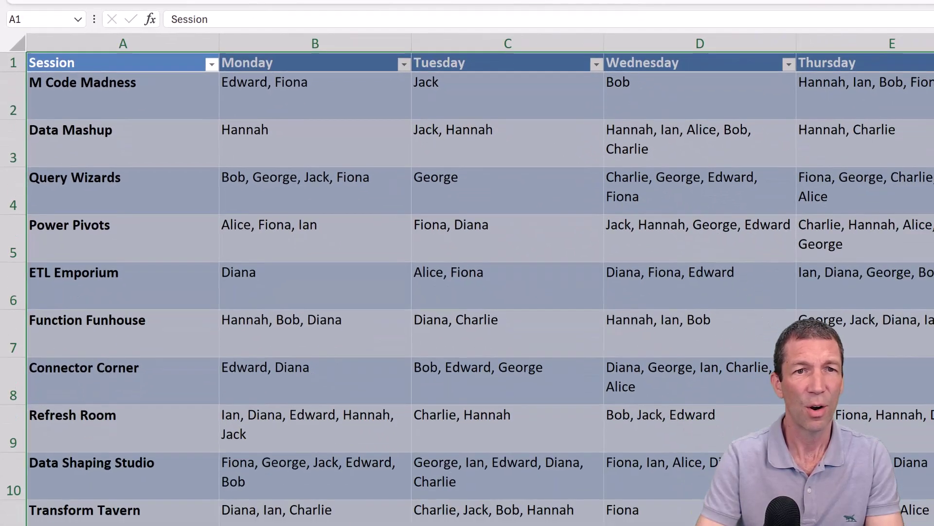
{"action": "left_click", "coordinate": [870, 103]}
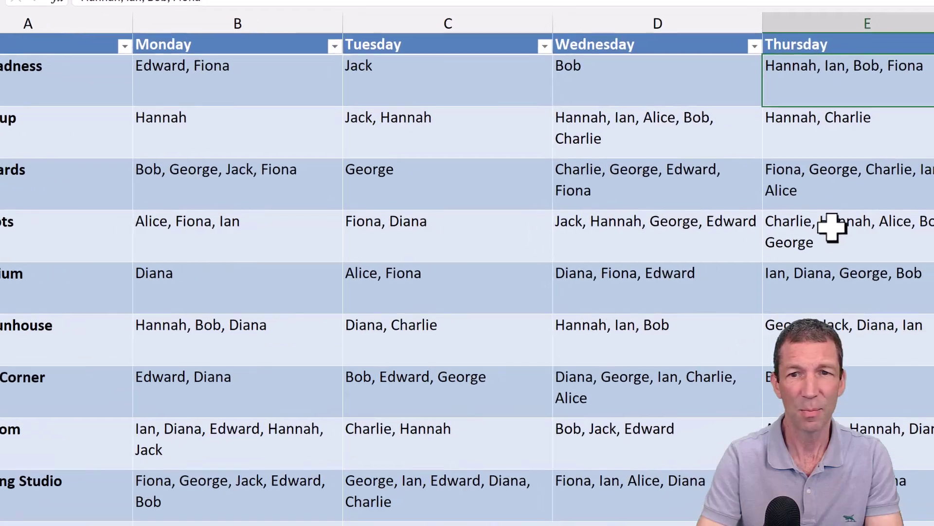
{"action": "left_click", "coordinate": [920, 241]}
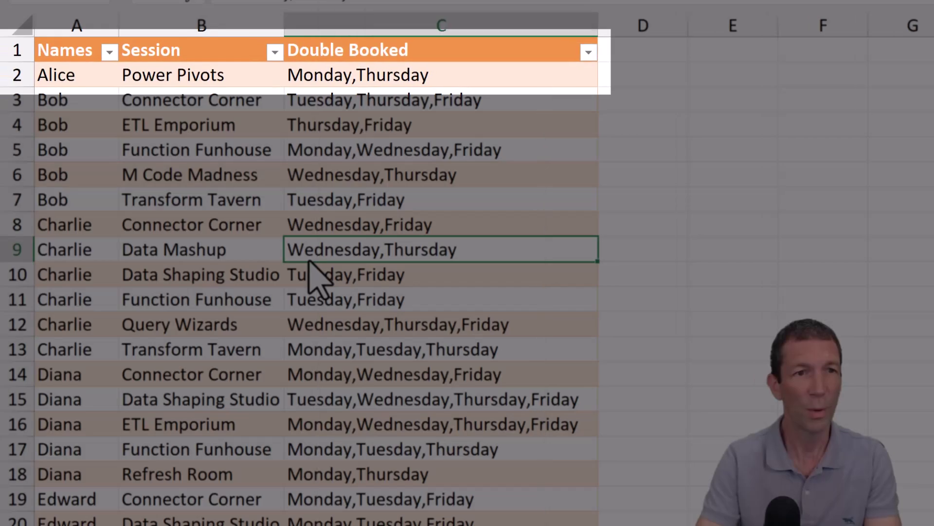
{"action": "right_click", "coordinate": [311, 265]}
{"action": "left_click", "coordinate": [388, 303]}
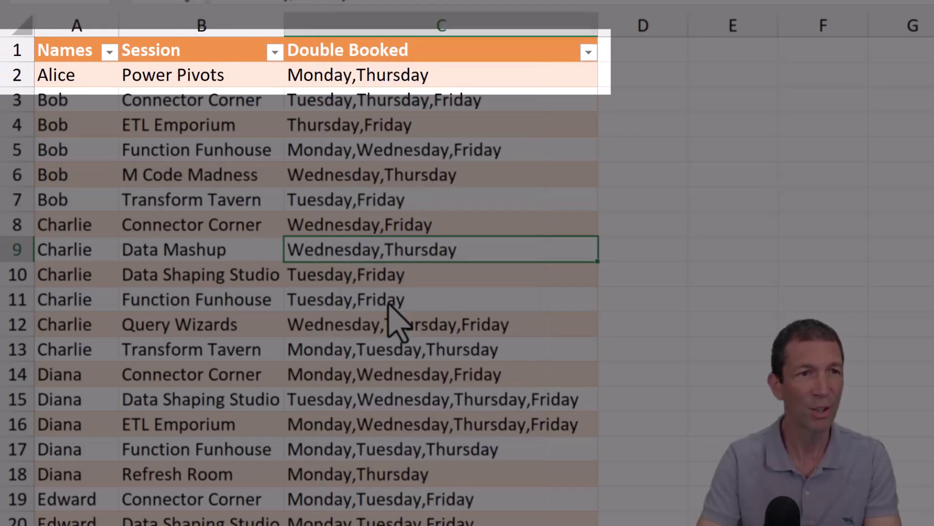